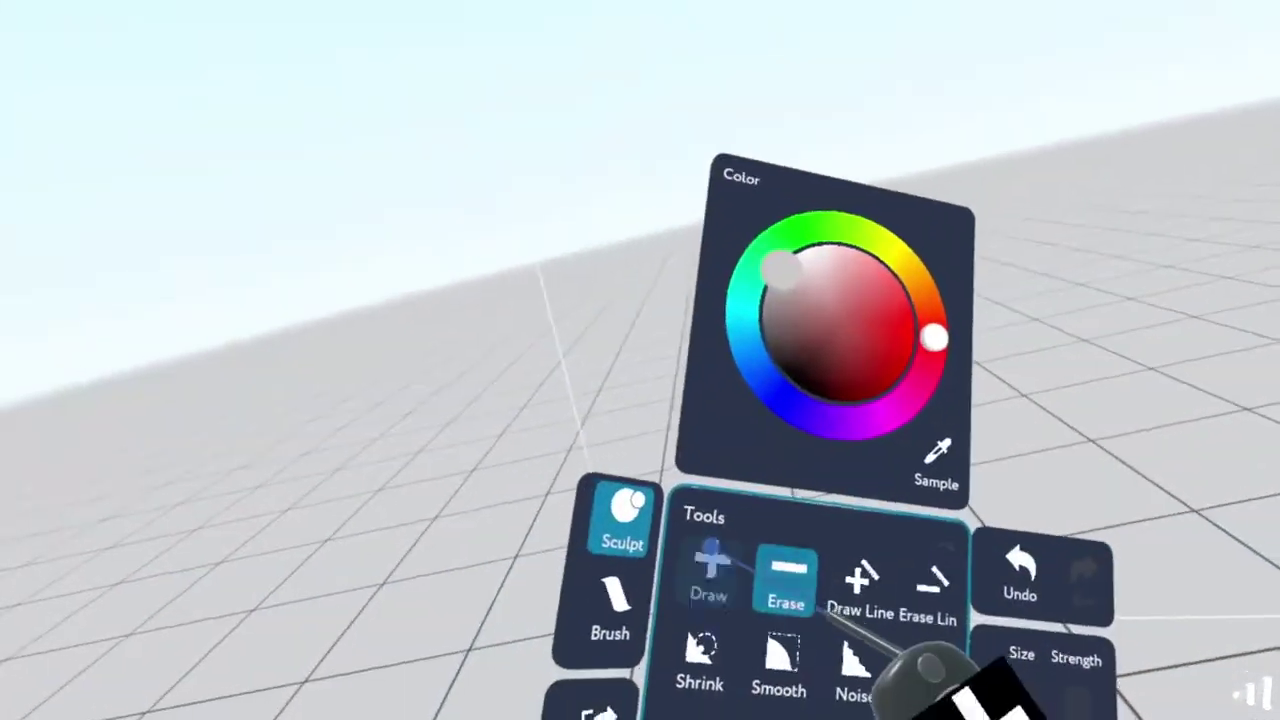
- Build the outline of a rectangular grey frame from straight tubes using Draw Line
{"action": "left_click", "coordinate": [711, 549]}
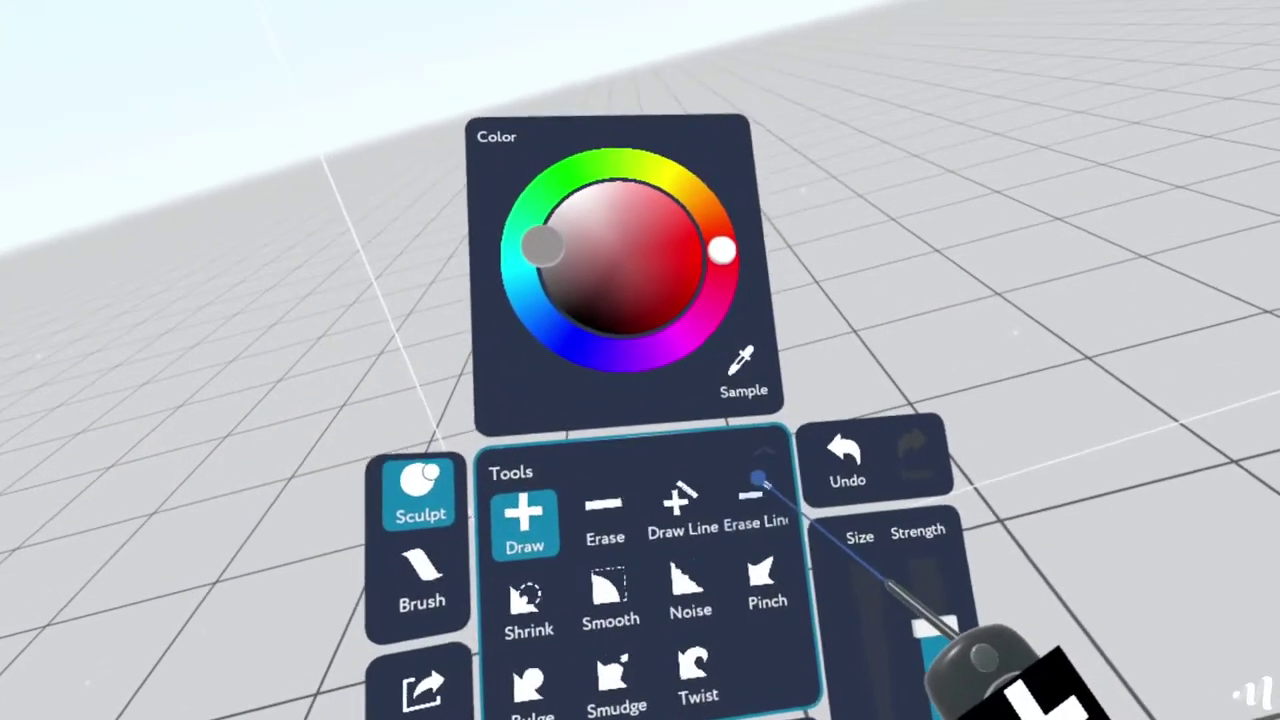
{"action": "left_click", "coordinate": [683, 505]}
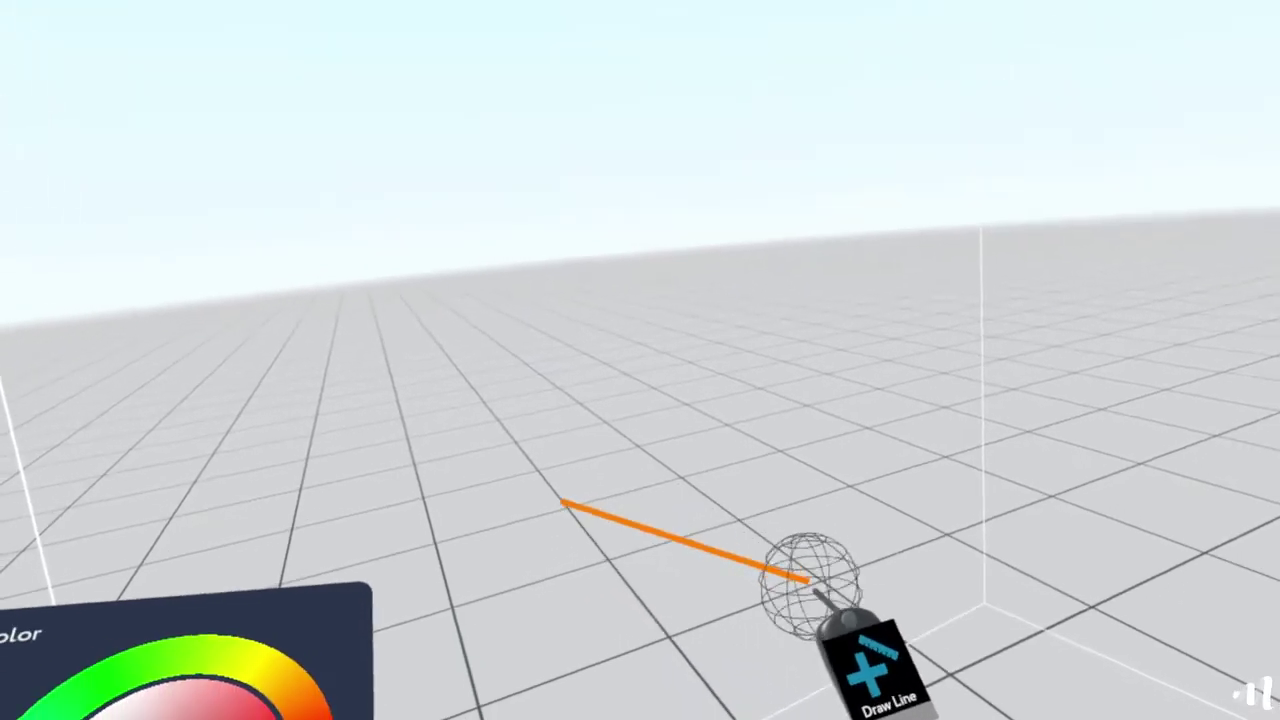
{"action": "mouse_move", "coordinate": [812, 584]}
{"action": "left_mouse_down"}
{"action": "mouse_move", "coordinate": [858, 578]}
{"action": "mouse_move", "coordinate": [928, 718]}
{"action": "left_mouse_up"}
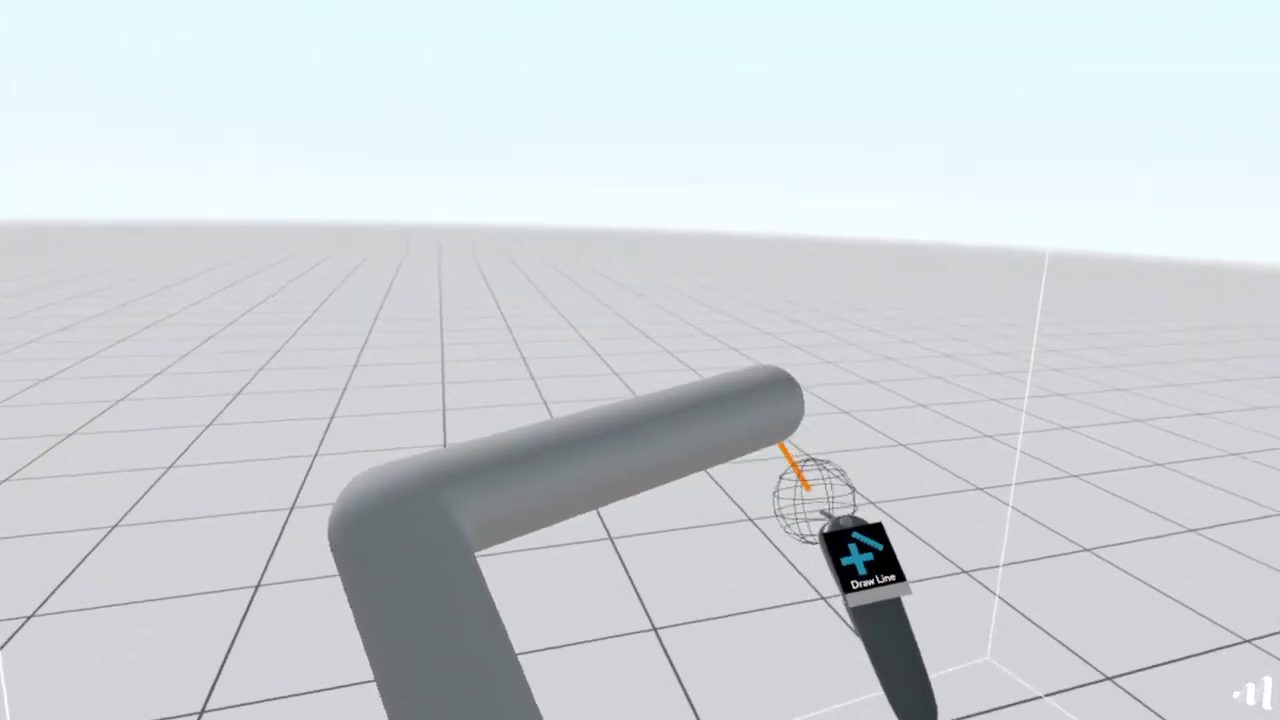
{"action": "mouse_move", "coordinate": [865, 575]}
{"action": "left_mouse_down"}
{"action": "mouse_move", "coordinate": [757, 580]}
{"action": "mouse_move", "coordinate": [731, 628]}
{"action": "left_mouse_up"}
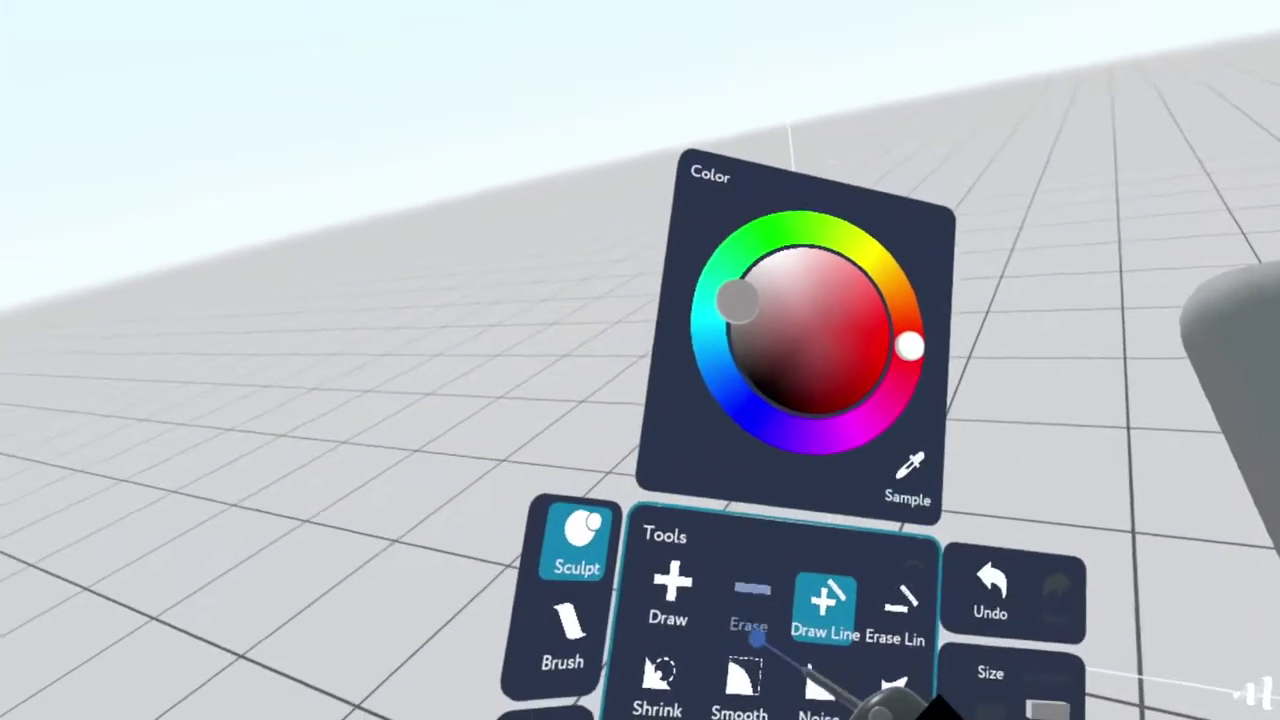
- Fill the rectangular frame with Draw to form a solid chair back and smooth its surface
{"action": "left_click", "coordinate": [700, 590]}
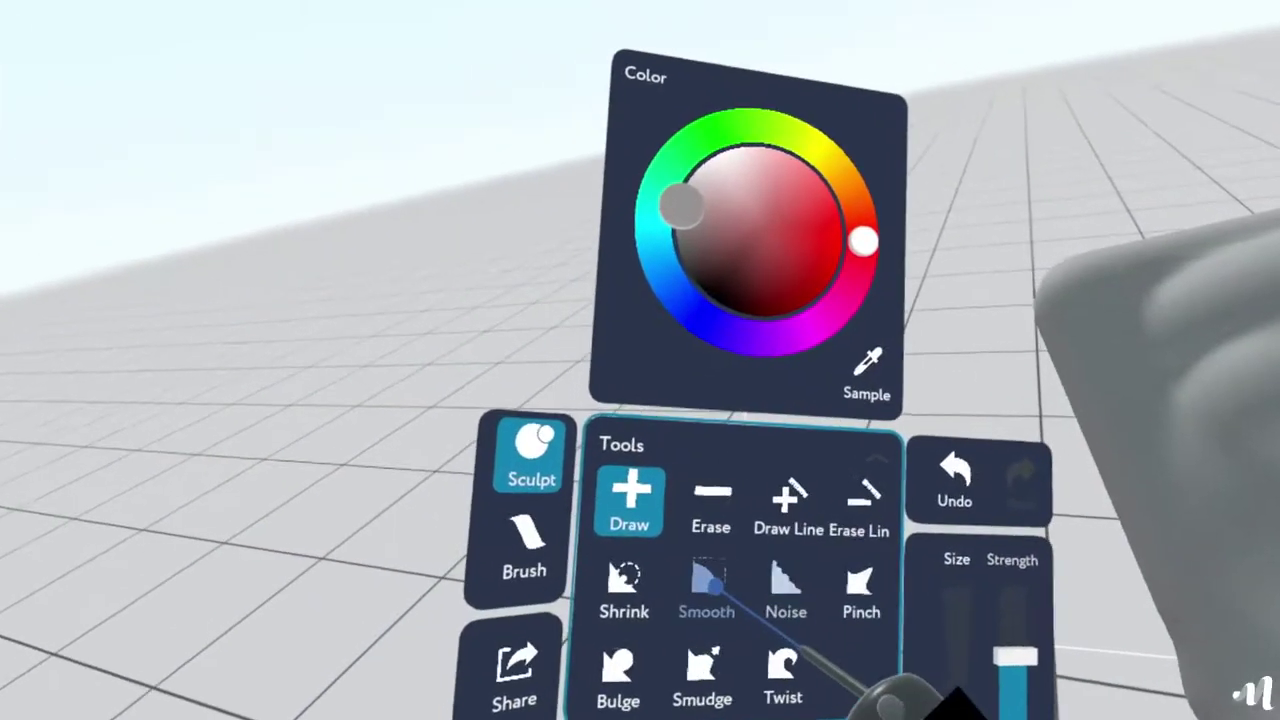
{"action": "left_click", "coordinate": [708, 580]}
{"action": "mouse_move", "coordinate": [768, 543]}
{"action": "left_mouse_down"}
{"action": "mouse_move", "coordinate": [654, 537]}
{"action": "mouse_move", "coordinate": [764, 537]}
{"action": "left_mouse_up"}
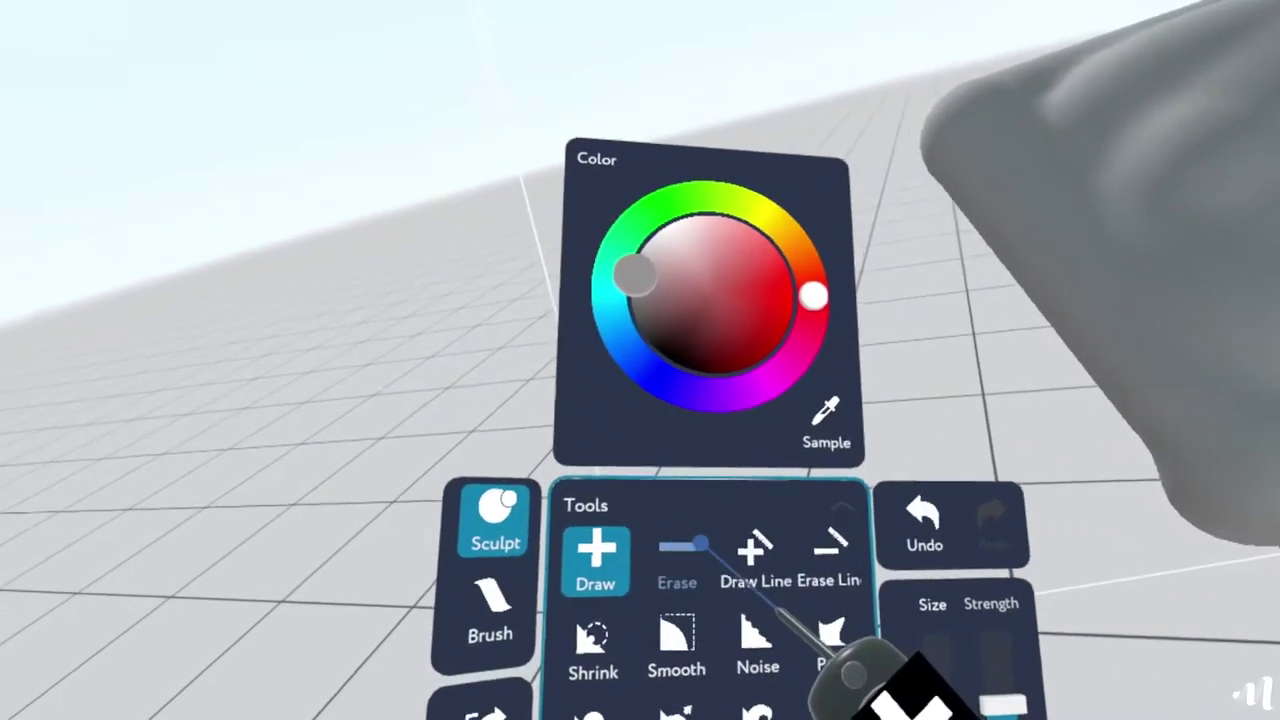
- Draw connected straight tubes out from the backrest as the armrest supports, using Draw Line
{"action": "left_click", "coordinate": [649, 580]}
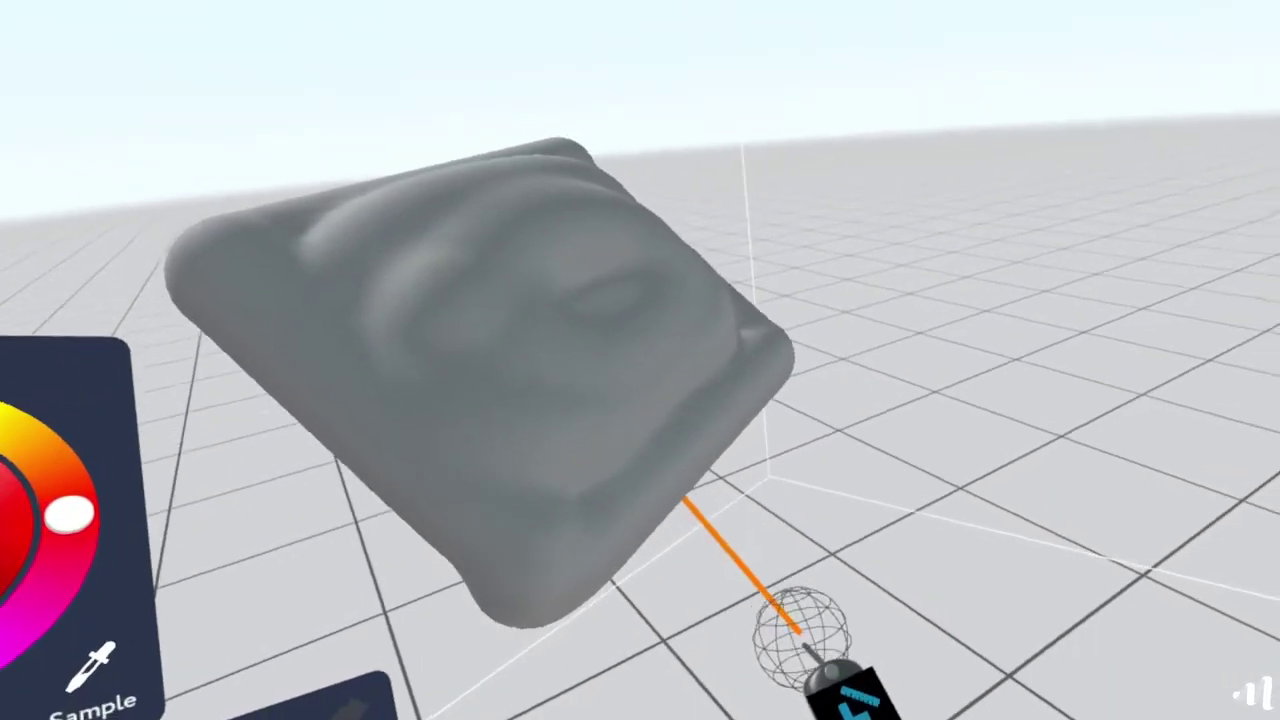
{"action": "mouse_move", "coordinate": [808, 494]}
{"action": "left_mouse_down"}
{"action": "mouse_move", "coordinate": [620, 689]}
{"action": "mouse_move", "coordinate": [570, 712]}
{"action": "left_mouse_up"}
{"action": "left_click_drag", "start_coordinate": [672, 510], "coordinate": [780, 692]}
{"action": "left_click_drag", "start_coordinate": [694, 420], "coordinate": [860, 525]}
{"action": "mouse_move", "coordinate": [829, 382]}
{"action": "left_mouse_down"}
{"action": "mouse_move", "coordinate": [786, 530]}
{"action": "mouse_move", "coordinate": [725, 662]}
{"action": "mouse_move", "coordinate": [748, 716]}
{"action": "left_mouse_up"}
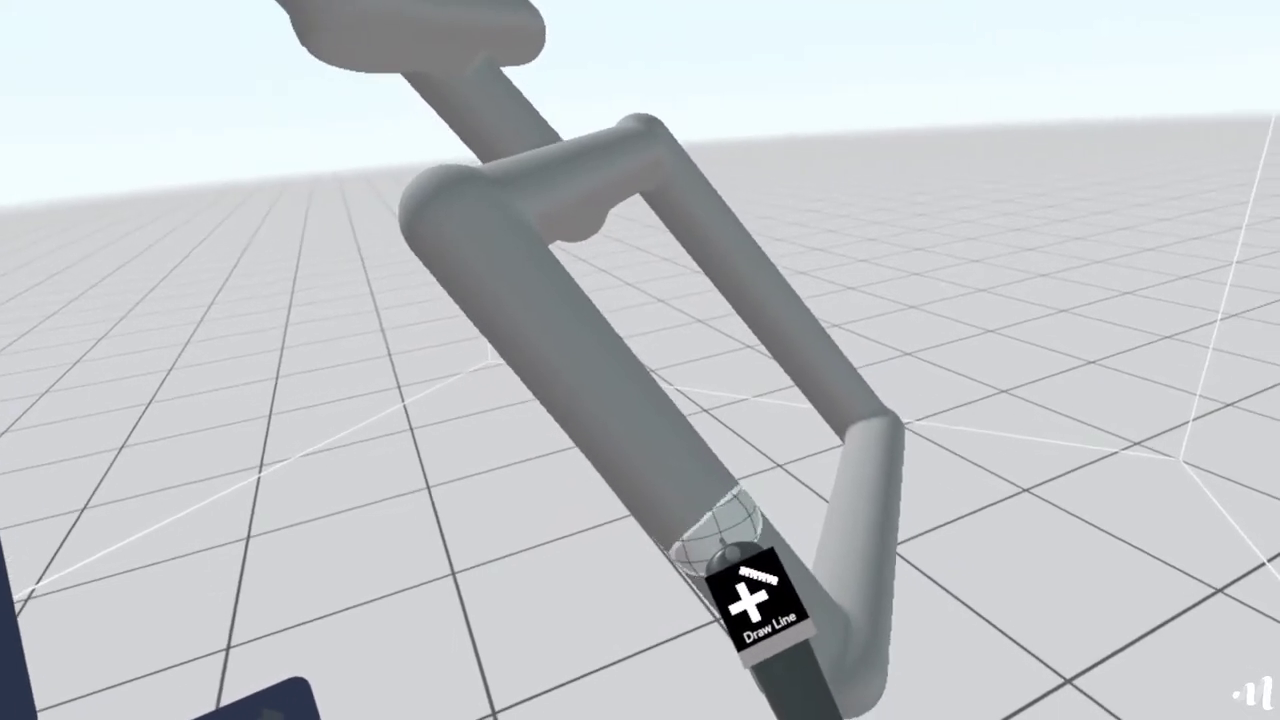
{"action": "mouse_move", "coordinate": [720, 530]}
{"action": "left_mouse_down"}
{"action": "mouse_move", "coordinate": [737, 509]}
{"action": "mouse_move", "coordinate": [918, 495]}
{"action": "left_mouse_up"}
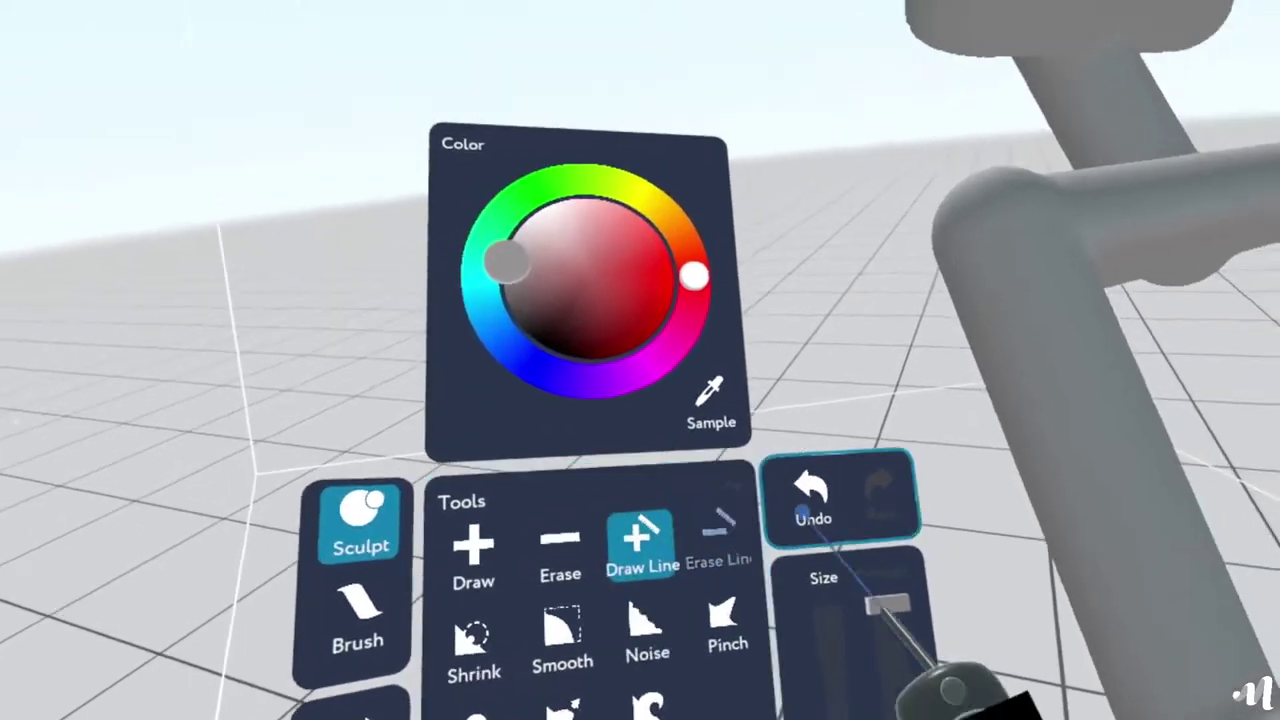
- Undo the last tube and draw two forward-pointing armrests, thickening them with a larger brush
{"action": "left_click", "coordinate": [808, 514]}
{"action": "left_click_drag", "start_coordinate": [748, 475], "coordinate": [922, 458]}
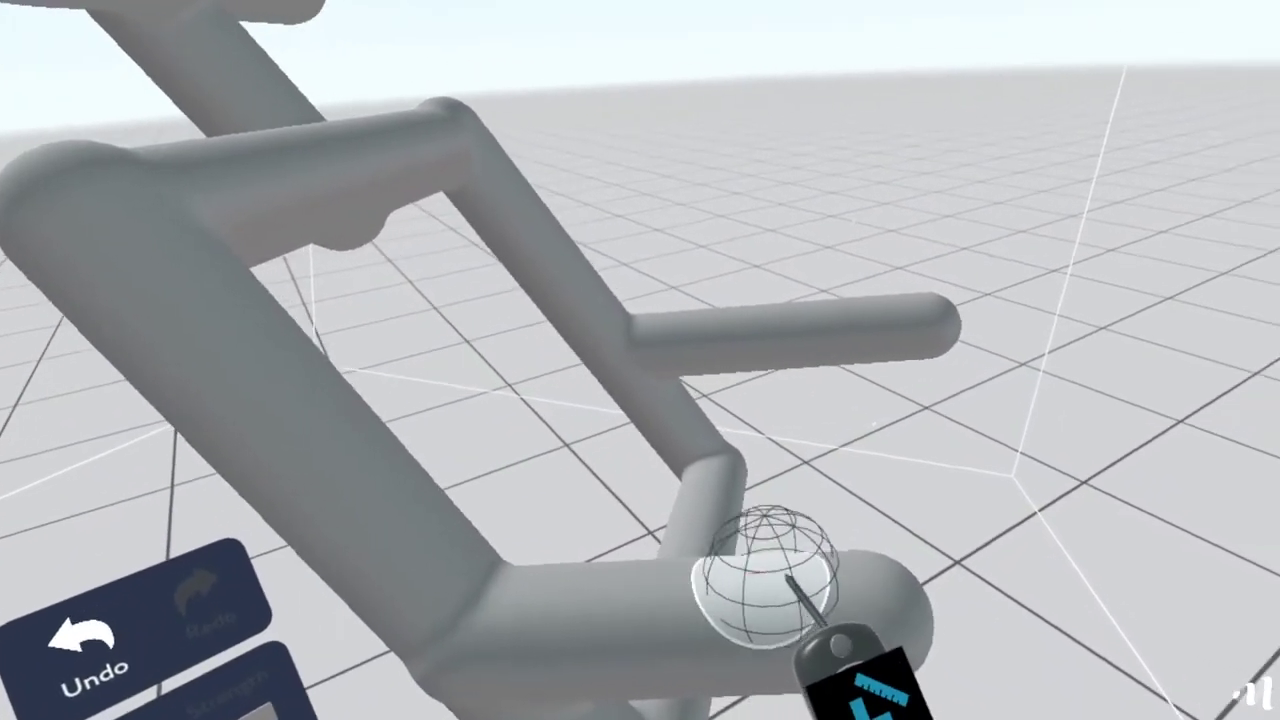
{"action": "left_click_drag", "start_coordinate": [790, 578], "coordinate": [800, 580]}
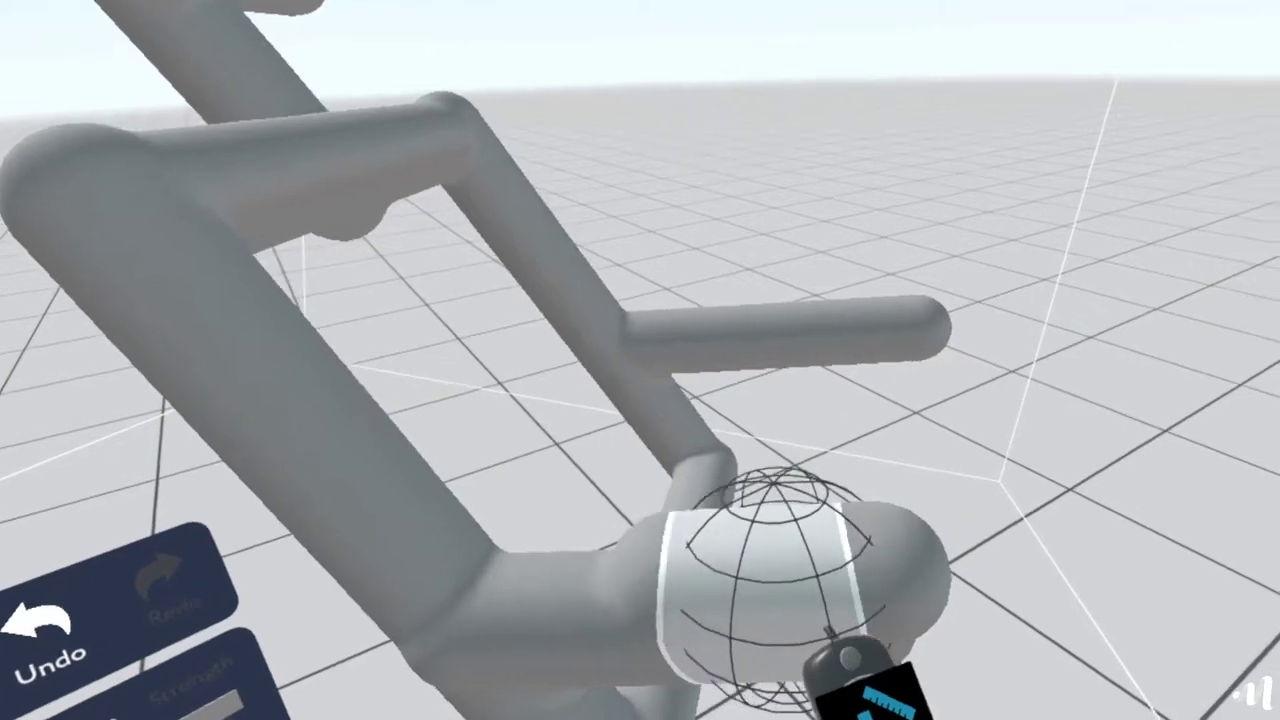
{"action": "mouse_move", "coordinate": [830, 632]}
{"action": "left_mouse_down"}
{"action": "mouse_move", "coordinate": [991, 563]}
{"action": "mouse_move", "coordinate": [1010, 590]}
{"action": "left_mouse_up"}
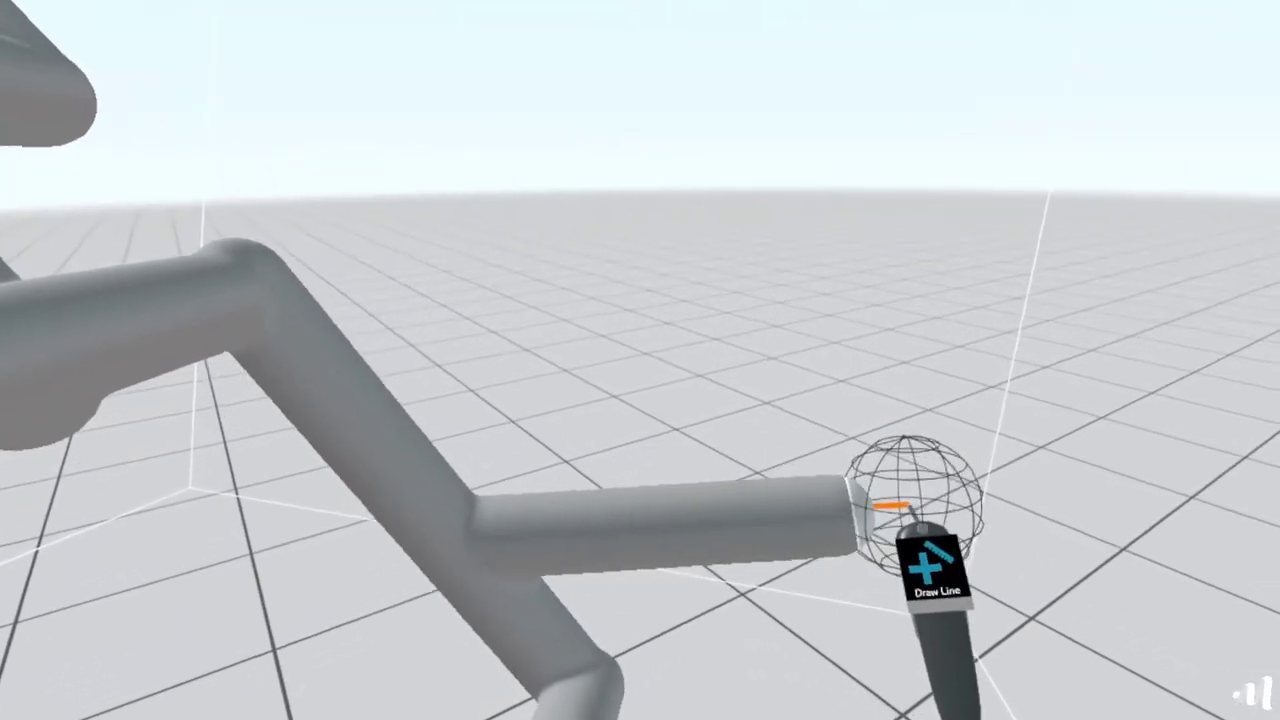
{"action": "left_click_drag", "start_coordinate": [912, 508], "coordinate": [950, 595]}
- Pad the backrest with horizontal rolls and add a vertical support post beneath it, using Draw Line
{"action": "mouse_move", "coordinate": [775, 480]}
{"action": "left_mouse_down"}
{"action": "mouse_move", "coordinate": [663, 572]}
{"action": "mouse_move", "coordinate": [600, 580]}
{"action": "left_mouse_up"}
{"action": "left_click_drag", "start_coordinate": [840, 525], "coordinate": [680, 635]}
{"action": "left_click_drag", "start_coordinate": [800, 571], "coordinate": [690, 688]}
{"action": "left_click_drag", "start_coordinate": [846, 471], "coordinate": [715, 670]}
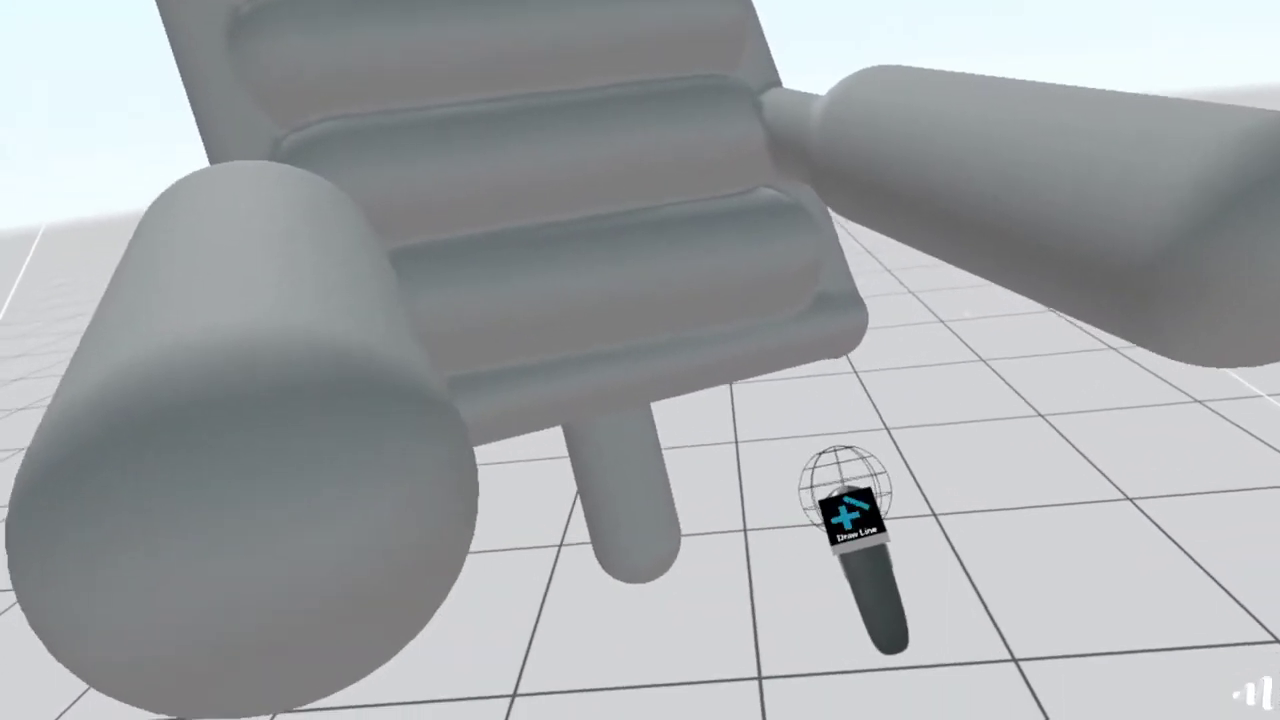
- Draw a rectangular seat frame of straight tubes below the backrest and mark part of the model with Select
{"action": "mouse_move", "coordinate": [845, 490]}
{"action": "left_mouse_down"}
{"action": "mouse_move", "coordinate": [560, 511]}
{"action": "mouse_move", "coordinate": [640, 424]}
{"action": "mouse_move", "coordinate": [745, 672]}
{"action": "left_mouse_up"}
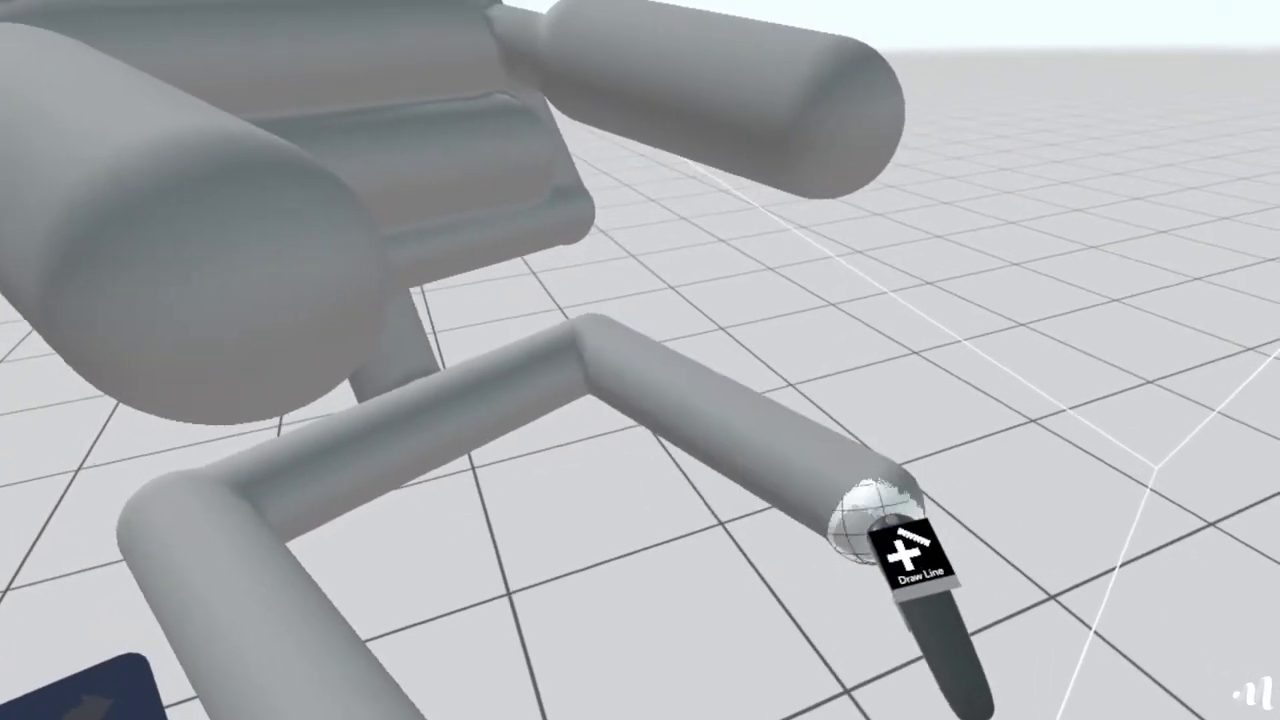
{"action": "left_click_drag", "start_coordinate": [875, 521], "coordinate": [600, 680]}
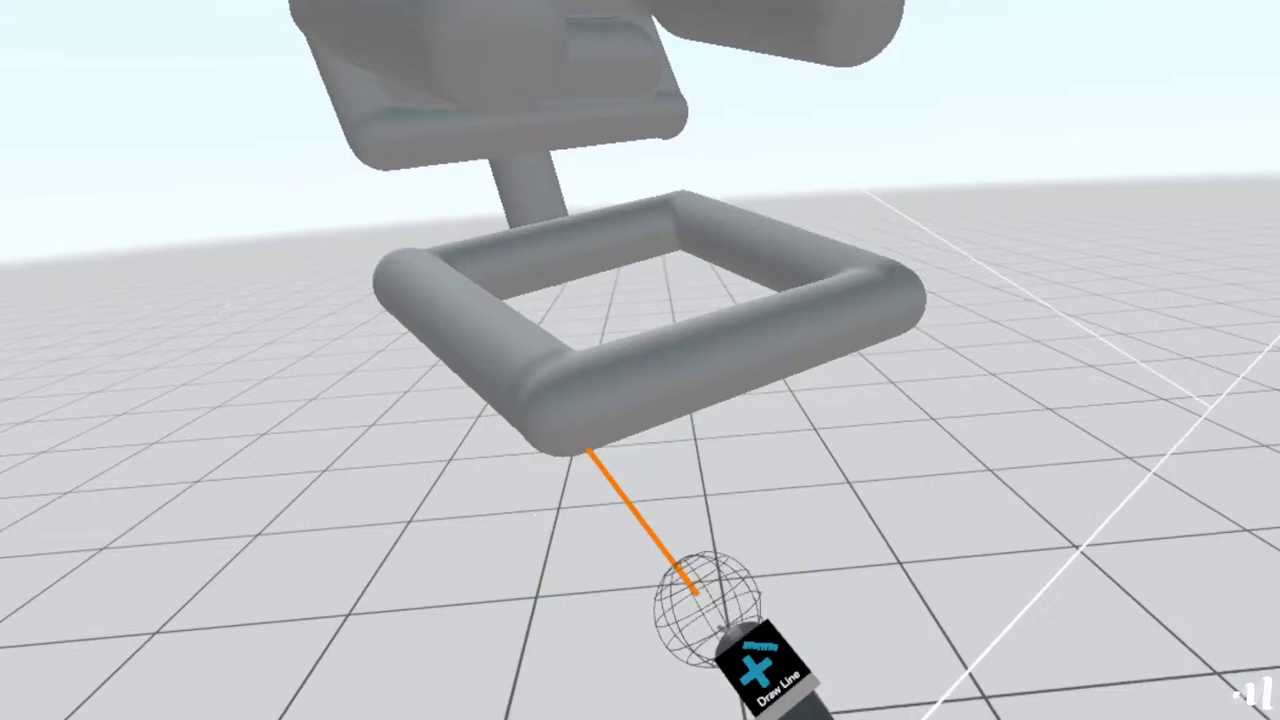
{"action": "mouse_move", "coordinate": [707, 610]}
{"action": "left_mouse_down"}
{"action": "mouse_move", "coordinate": [857, 706]}
{"action": "mouse_move", "coordinate": [800, 715]}
{"action": "left_mouse_up"}
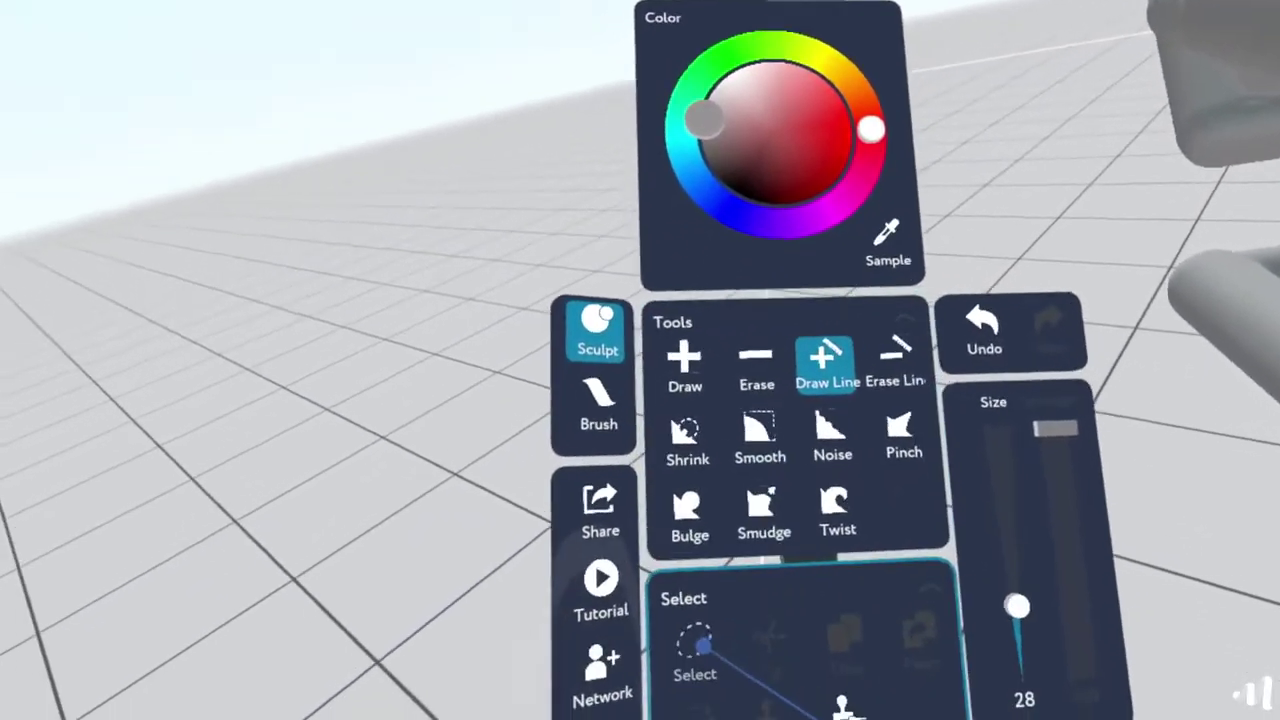
{"action": "left_click", "coordinate": [703, 646]}
{"action": "mouse_move", "coordinate": [777, 614]}
{"action": "left_mouse_down"}
{"action": "mouse_move", "coordinate": [843, 612]}
{"action": "mouse_move", "coordinate": [755, 648]}
{"action": "left_mouse_up"}
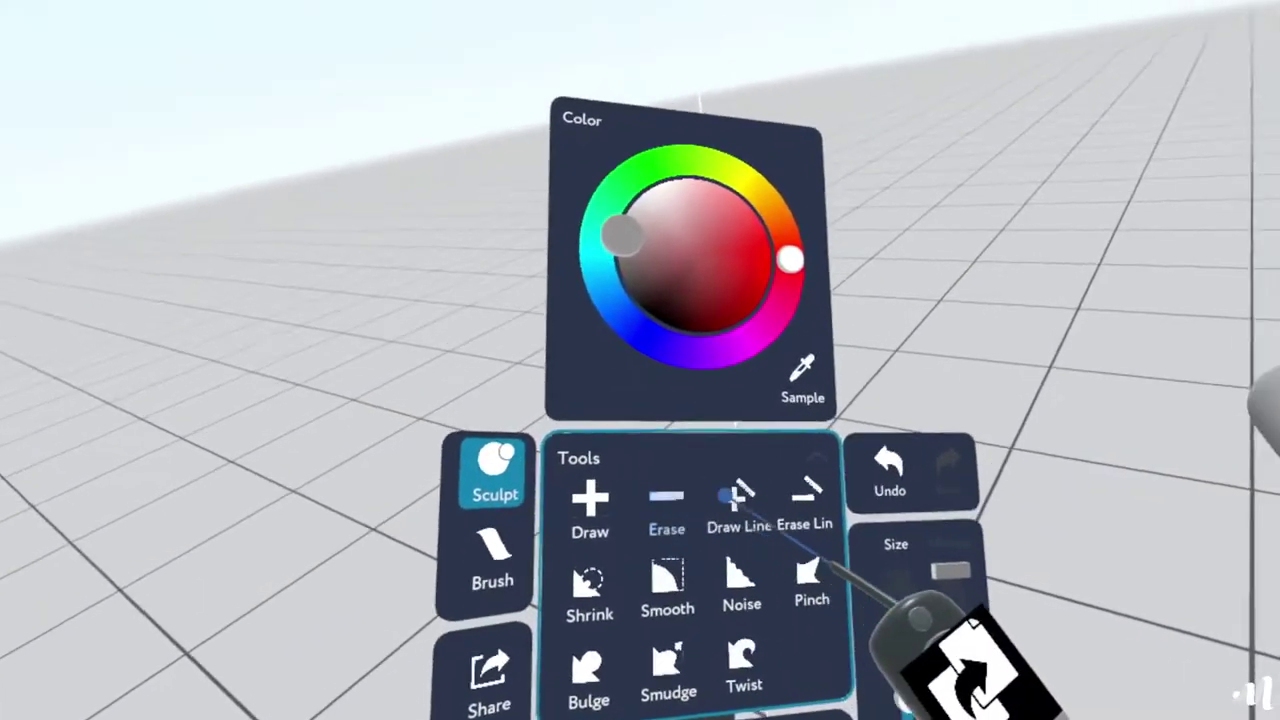
- Extend the seat frame with further straight tubes and lay thick rolls across it as padding
{"action": "left_click", "coordinate": [737, 497]}
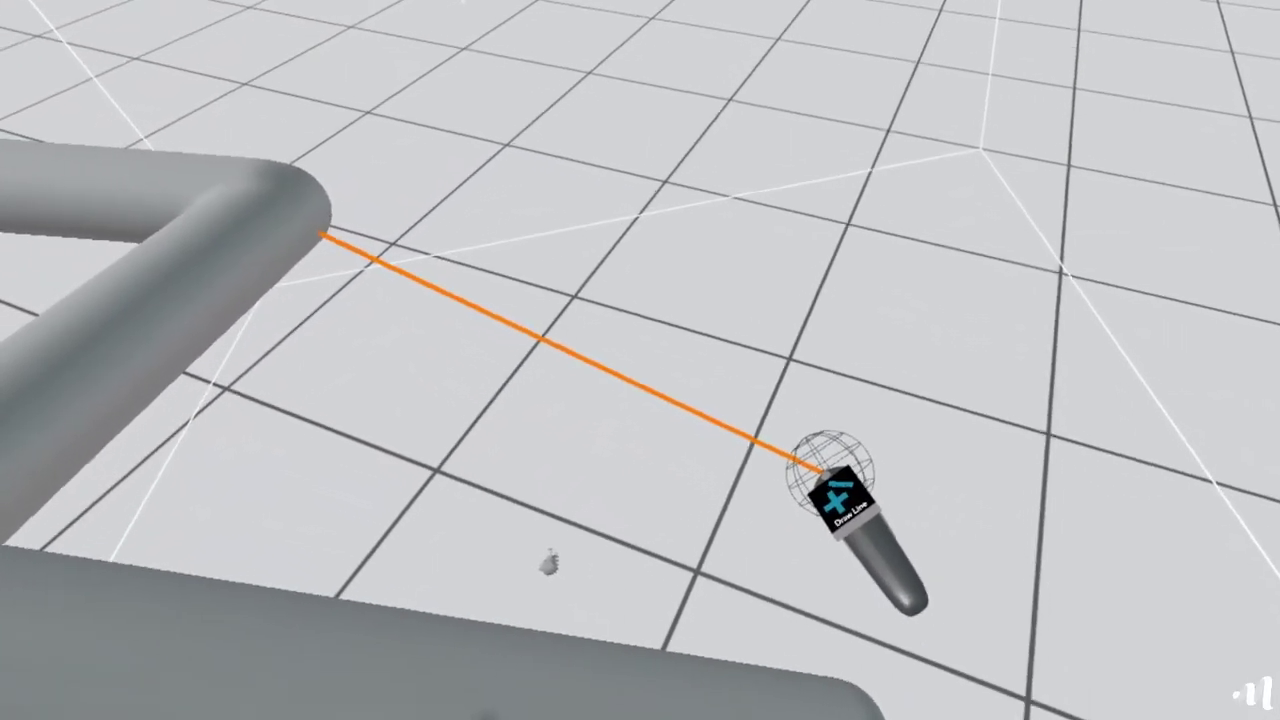
{"action": "left_click", "coordinate": [823, 450]}
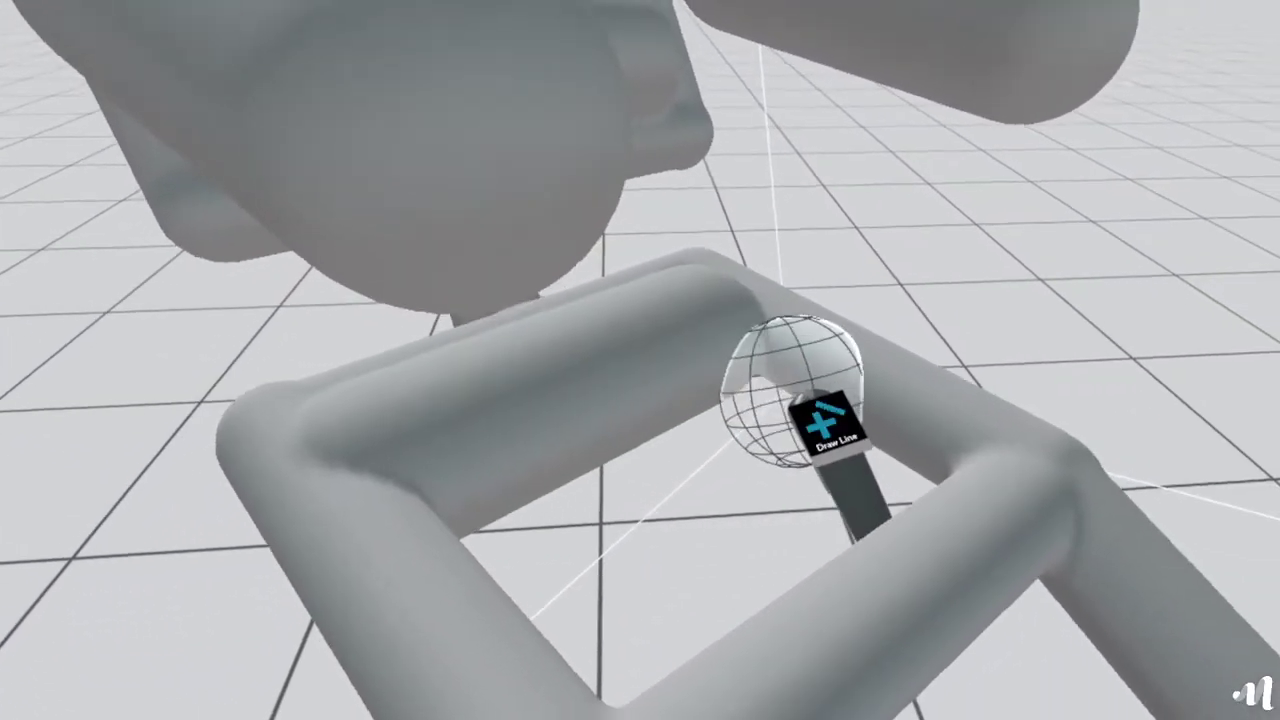
{"action": "left_click_drag", "start_coordinate": [792, 392], "coordinate": [630, 520]}
{"action": "mouse_move", "coordinate": [829, 446]}
{"action": "left_mouse_down"}
{"action": "mouse_move", "coordinate": [671, 534]}
{"action": "mouse_move", "coordinate": [620, 580]}
{"action": "left_mouse_up"}
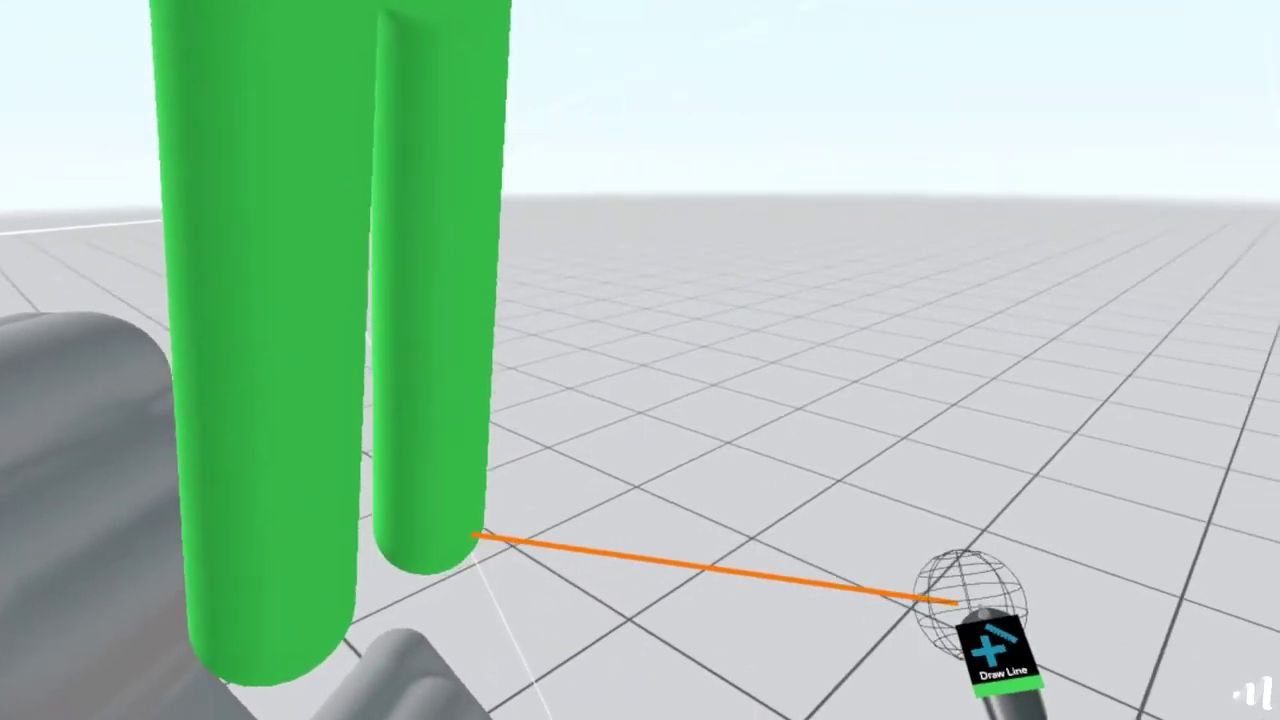
- Draw parallel green tubes beside the grey chair with Draw Line and build up the green uprights with Draw
{"action": "left_click_drag", "start_coordinate": [958, 603], "coordinate": [990, 607]}
{"action": "left_click_drag", "start_coordinate": [229, 631], "coordinate": [903, 640]}
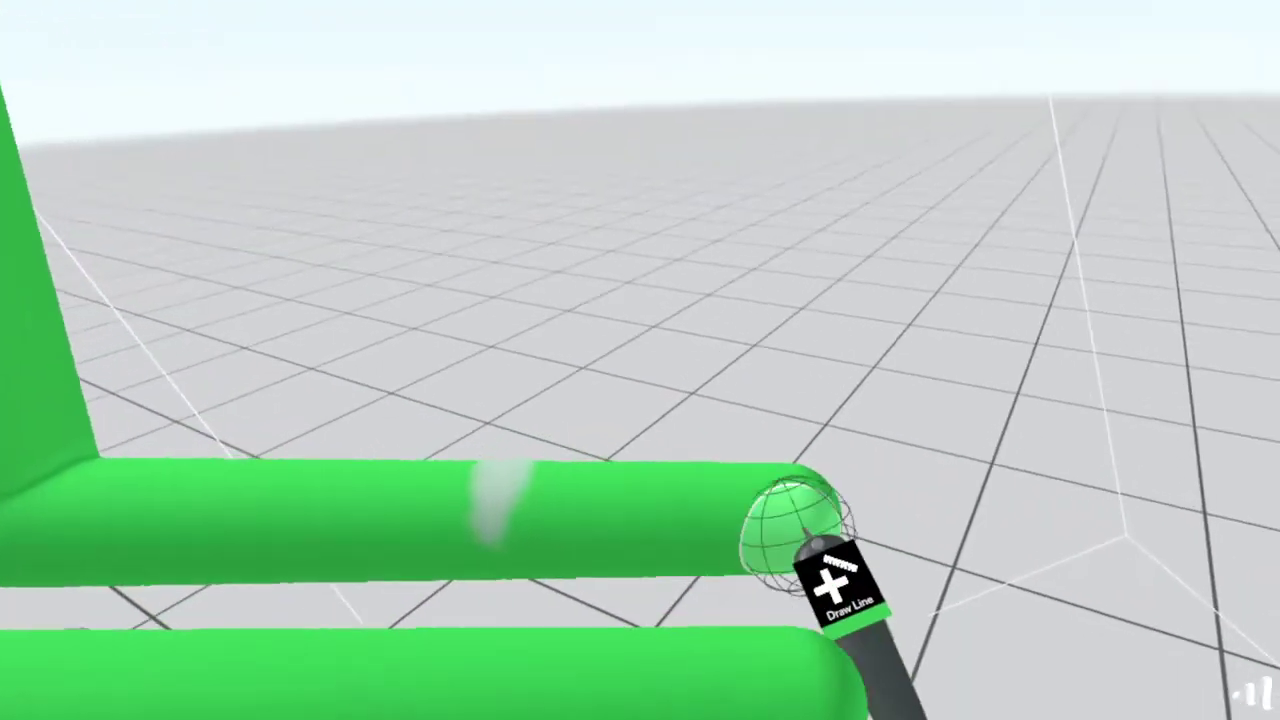
{"action": "left_click_drag", "start_coordinate": [797, 534], "coordinate": [794, 603]}
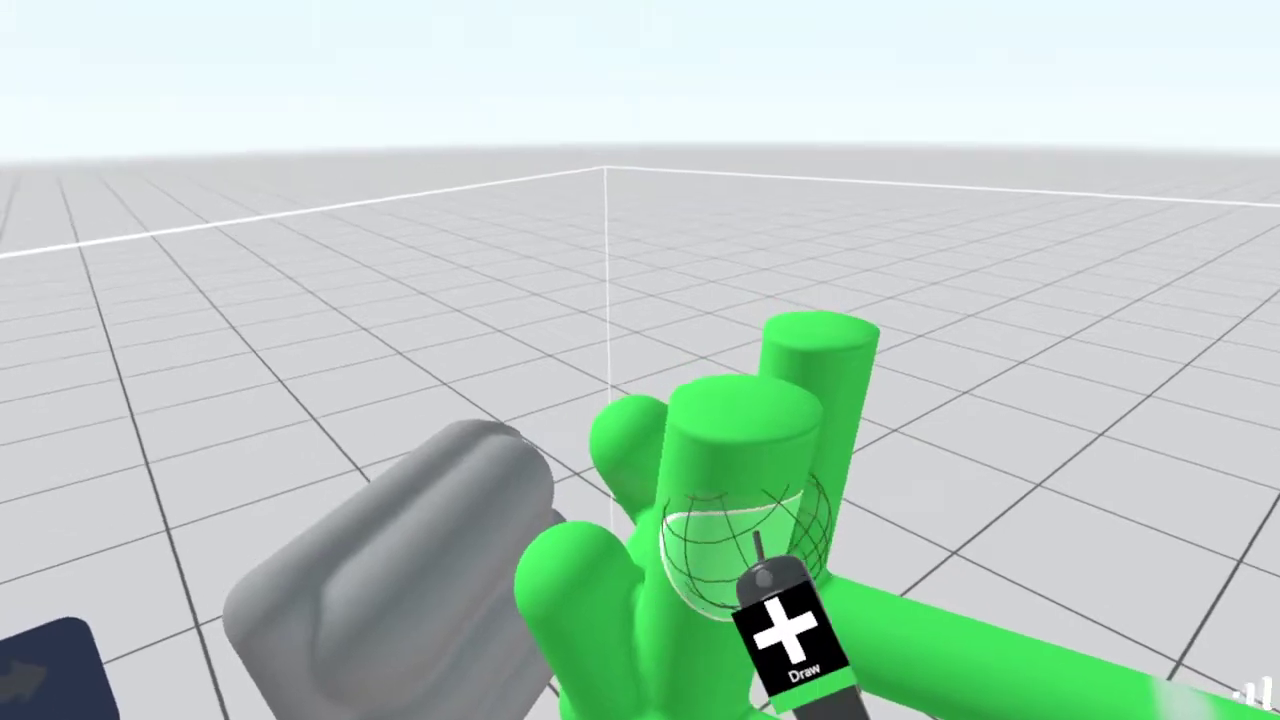
{"action": "mouse_move", "coordinate": [712, 540]}
{"action": "left_mouse_down"}
{"action": "mouse_move", "coordinate": [790, 478]}
{"action": "mouse_move", "coordinate": [773, 468]}
{"action": "mouse_move", "coordinate": [722, 543]}
{"action": "mouse_move", "coordinate": [745, 545]}
{"action": "mouse_move", "coordinate": [742, 600]}
{"action": "left_mouse_up"}
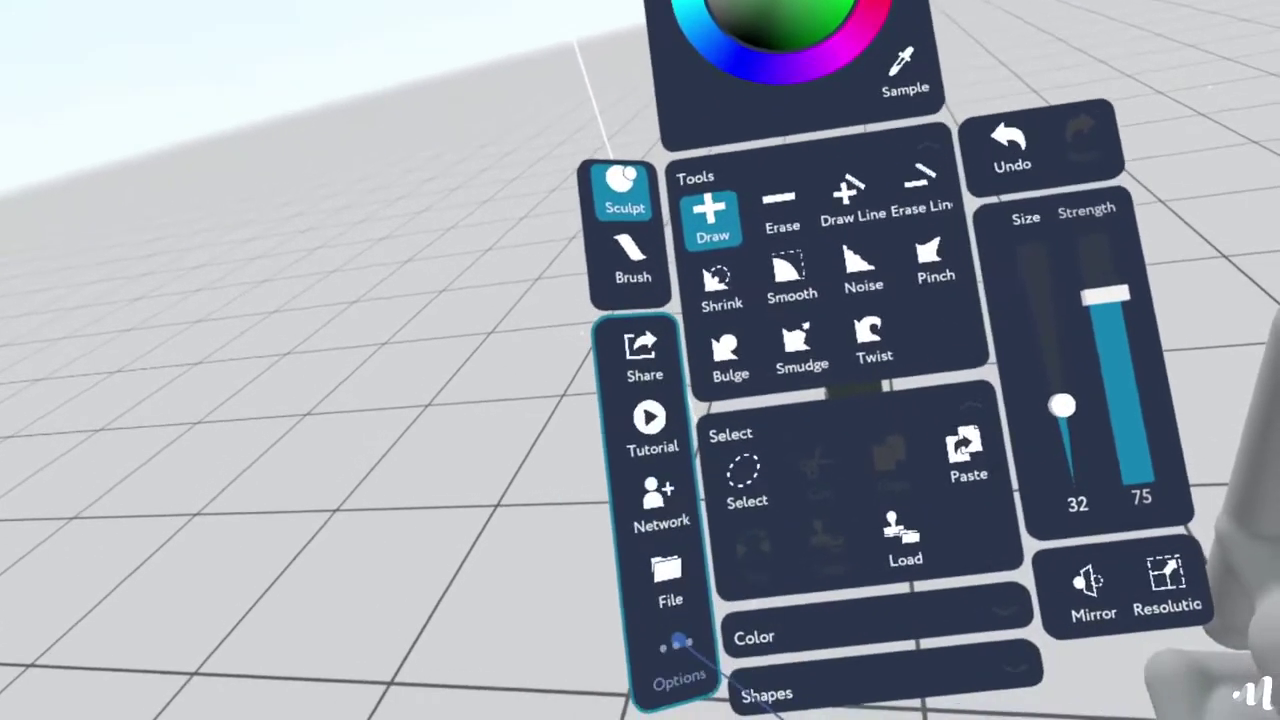
- Center the model in the space and open the application's general settings from the options
{"action": "left_click", "coordinate": [679, 645]}
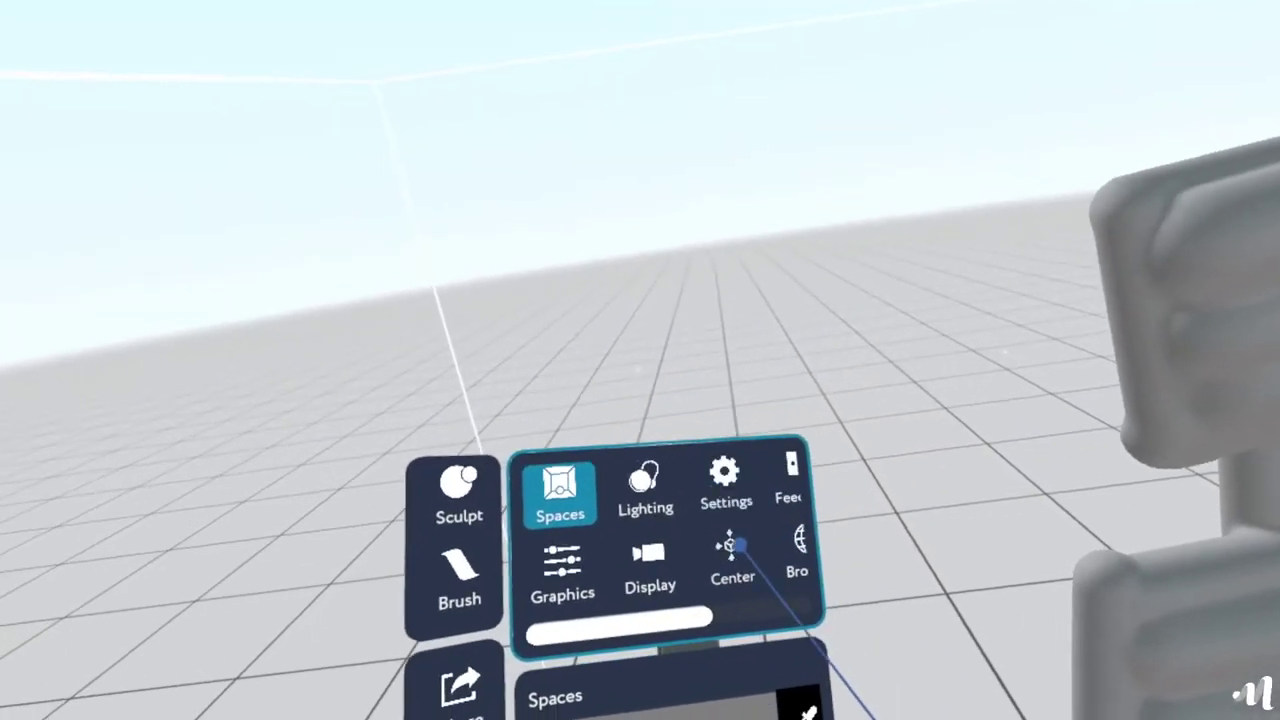
{"action": "left_click", "coordinate": [733, 548]}
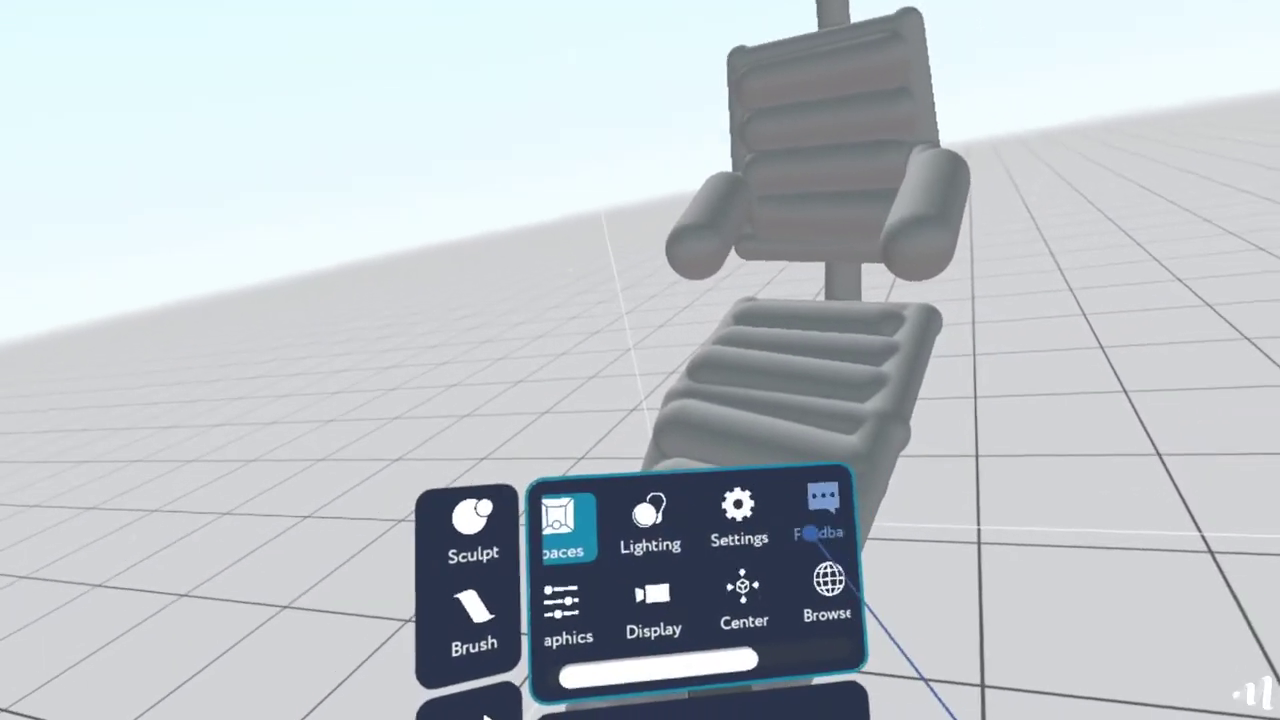
{"action": "left_click", "coordinate": [741, 515]}
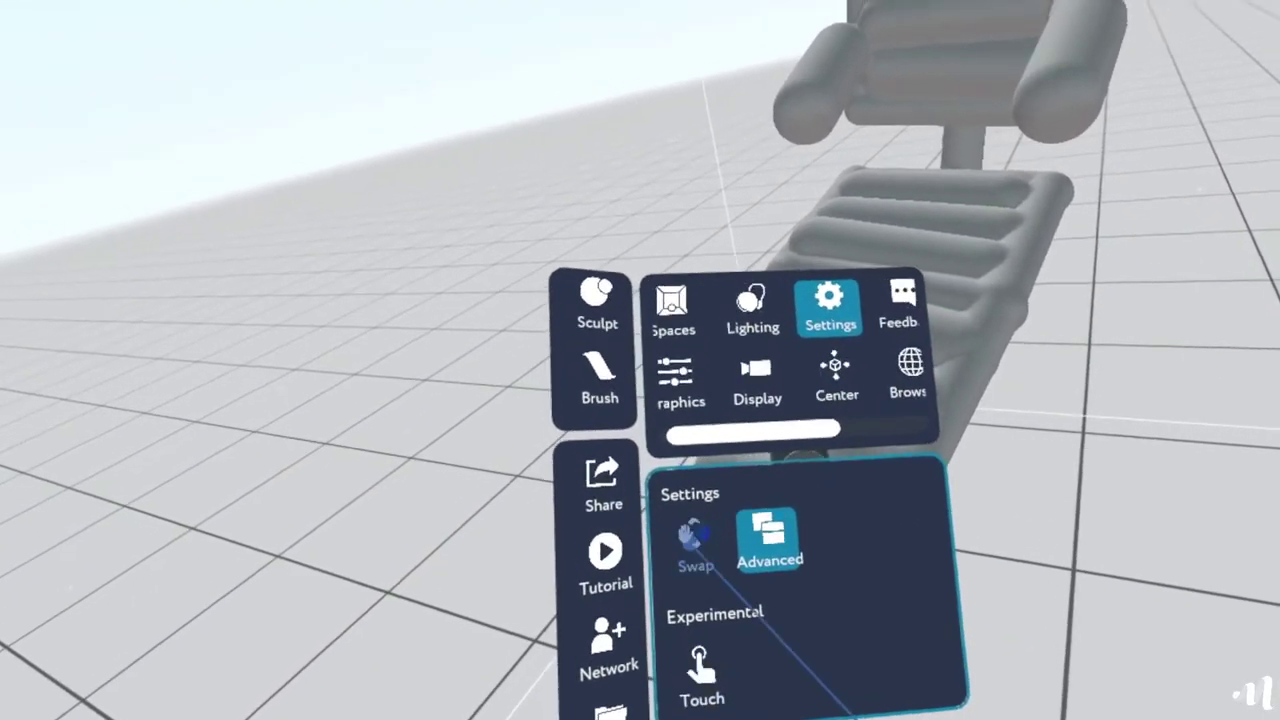
{"action": "left_click_drag", "start_coordinate": [744, 524], "coordinate": [812, 610]}
{"action": "scroll", "coordinate": [680, 530], "scroll_direction": "left", "scroll_amount": 3}
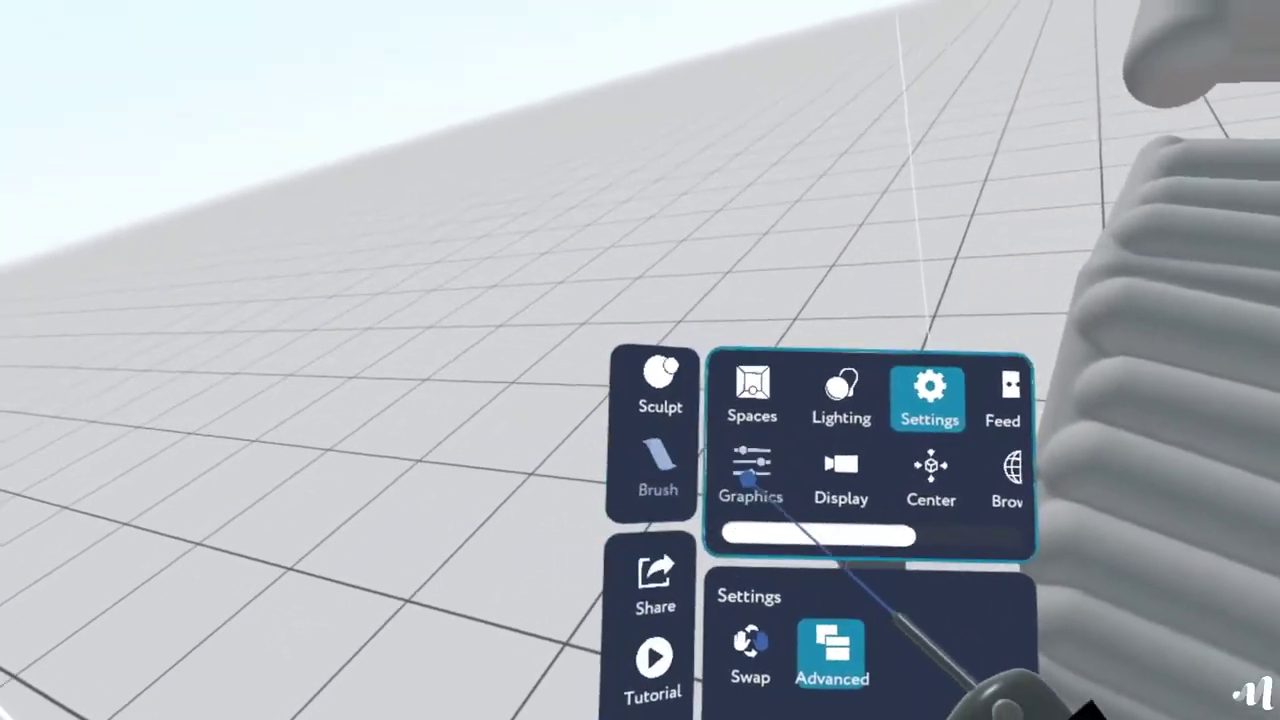
- Return to sculpting and apply a large Shrink brush to the lower padded section of the chair
{"action": "left_click", "coordinate": [553, 440]}
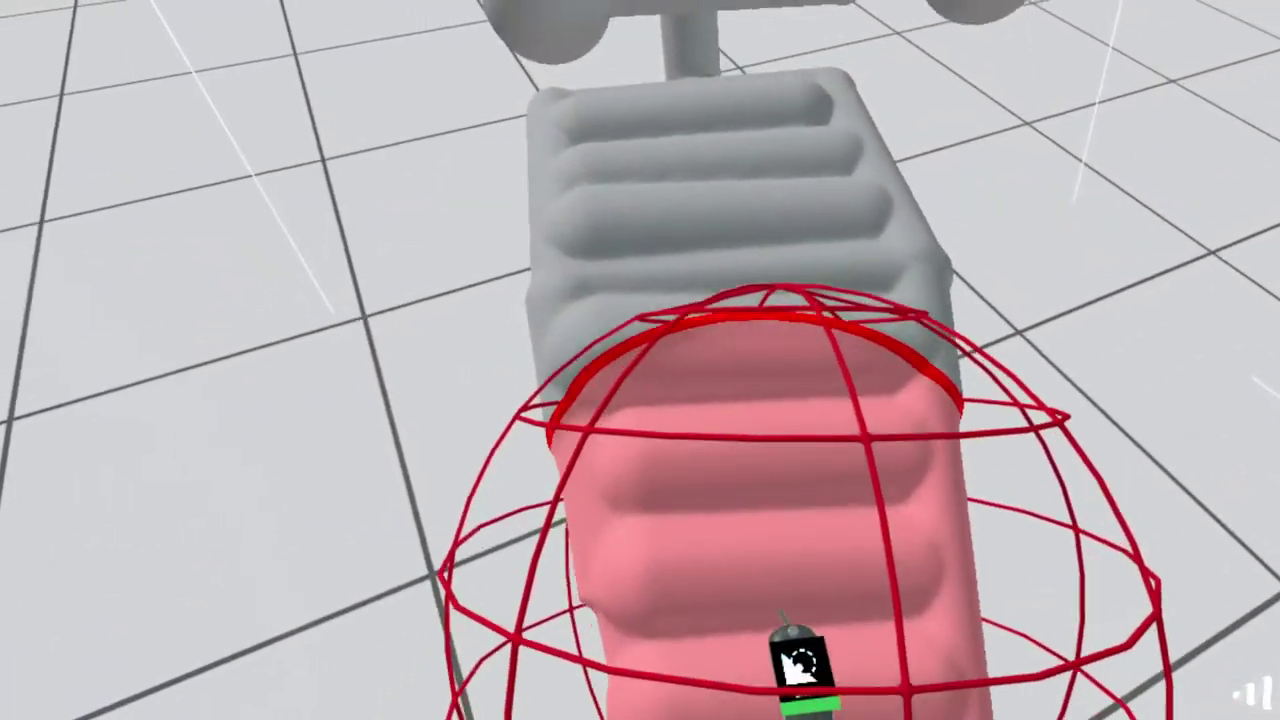
{"action": "mouse_move", "coordinate": [783, 612]}
{"action": "left_mouse_down"}
{"action": "mouse_move", "coordinate": [820, 624]}
{"action": "mouse_move", "coordinate": [797, 515]}
{"action": "mouse_move", "coordinate": [768, 700]}
{"action": "left_mouse_up"}
{"action": "left_click", "coordinate": [735, 490]}
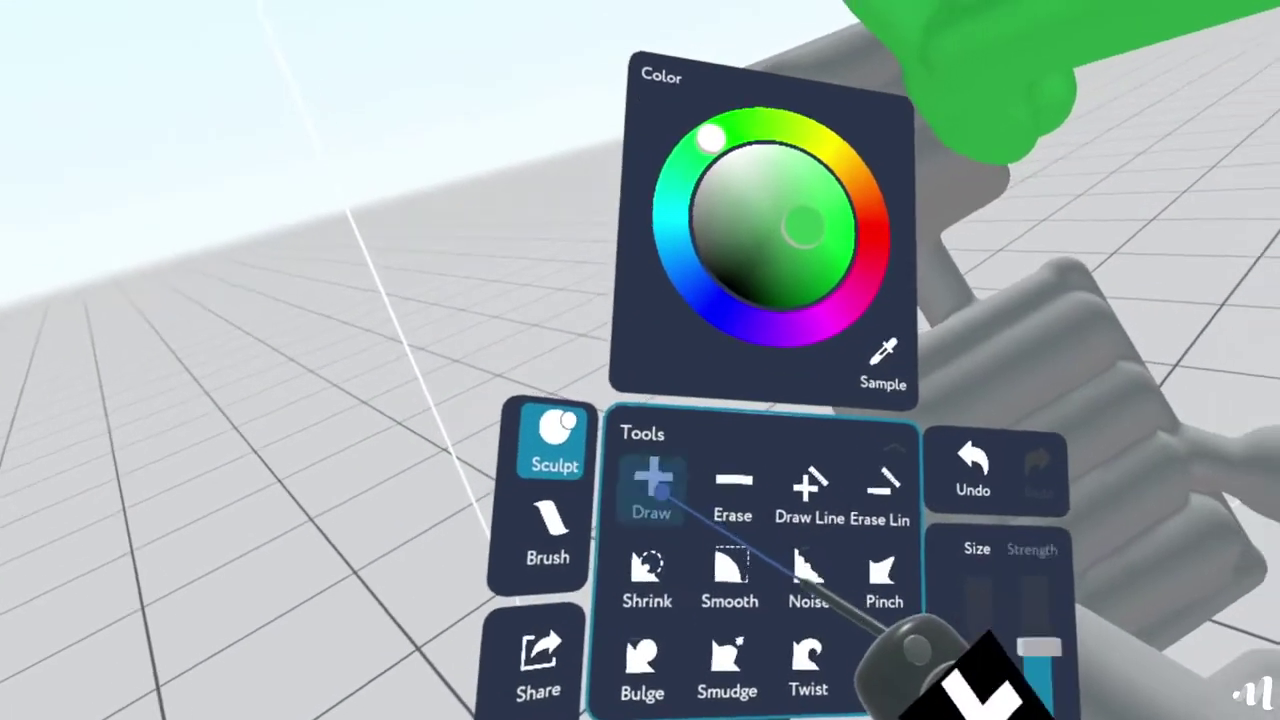
- Fill in between the two green uprights with Draw and cut away excess green material with Erase
{"action": "left_click", "coordinate": [652, 485]}
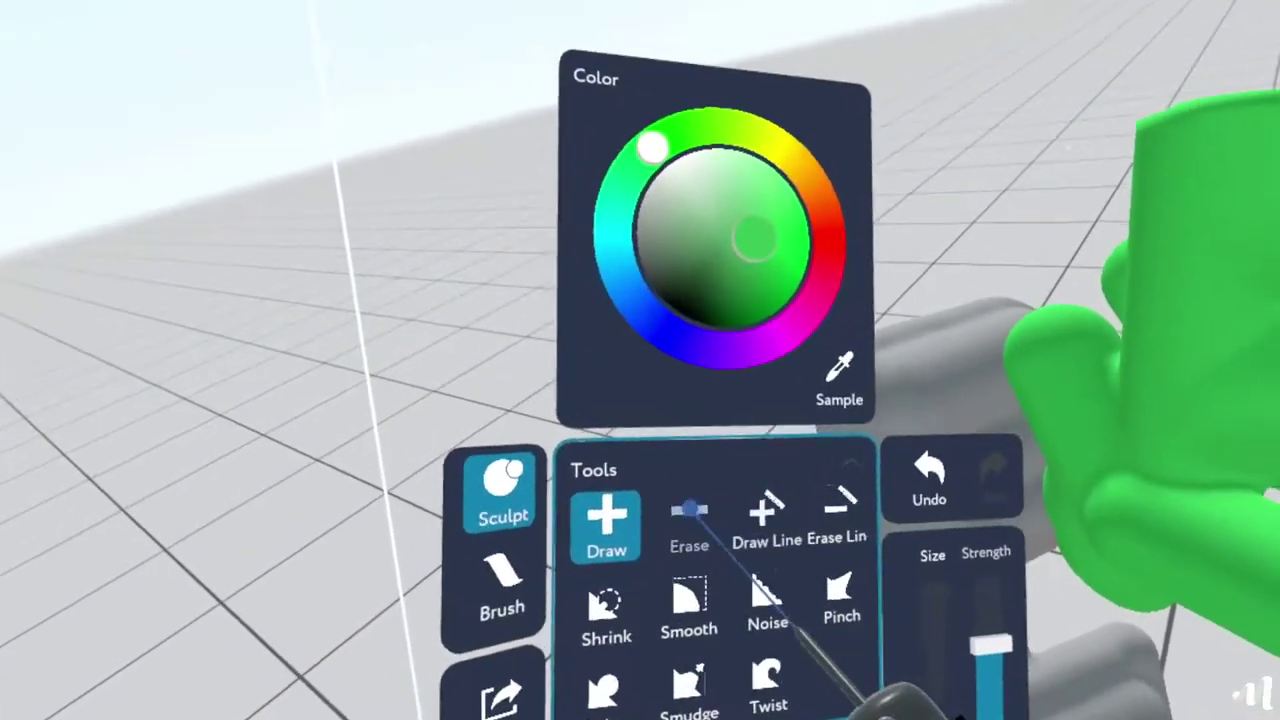
{"action": "left_click", "coordinate": [689, 511]}
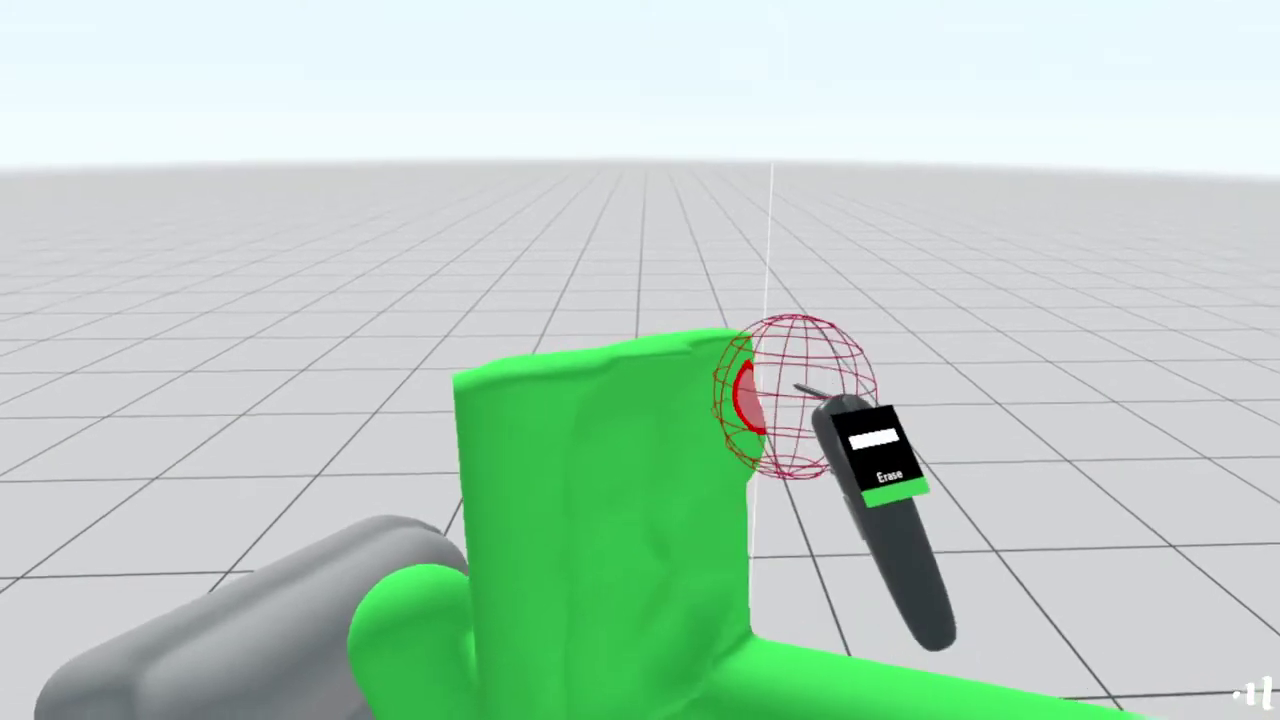
{"action": "mouse_move", "coordinate": [757, 575]}
{"action": "left_mouse_down"}
{"action": "mouse_move", "coordinate": [751, 591]}
{"action": "mouse_move", "coordinate": [774, 494]}
{"action": "mouse_move", "coordinate": [838, 425]}
{"action": "left_mouse_up"}
{"action": "mouse_move", "coordinate": [775, 500]}
{"action": "left_mouse_down"}
{"action": "mouse_move", "coordinate": [742, 551]}
{"action": "mouse_move", "coordinate": [749, 574]}
{"action": "mouse_move", "coordinate": [760, 508]}
{"action": "left_mouse_up"}
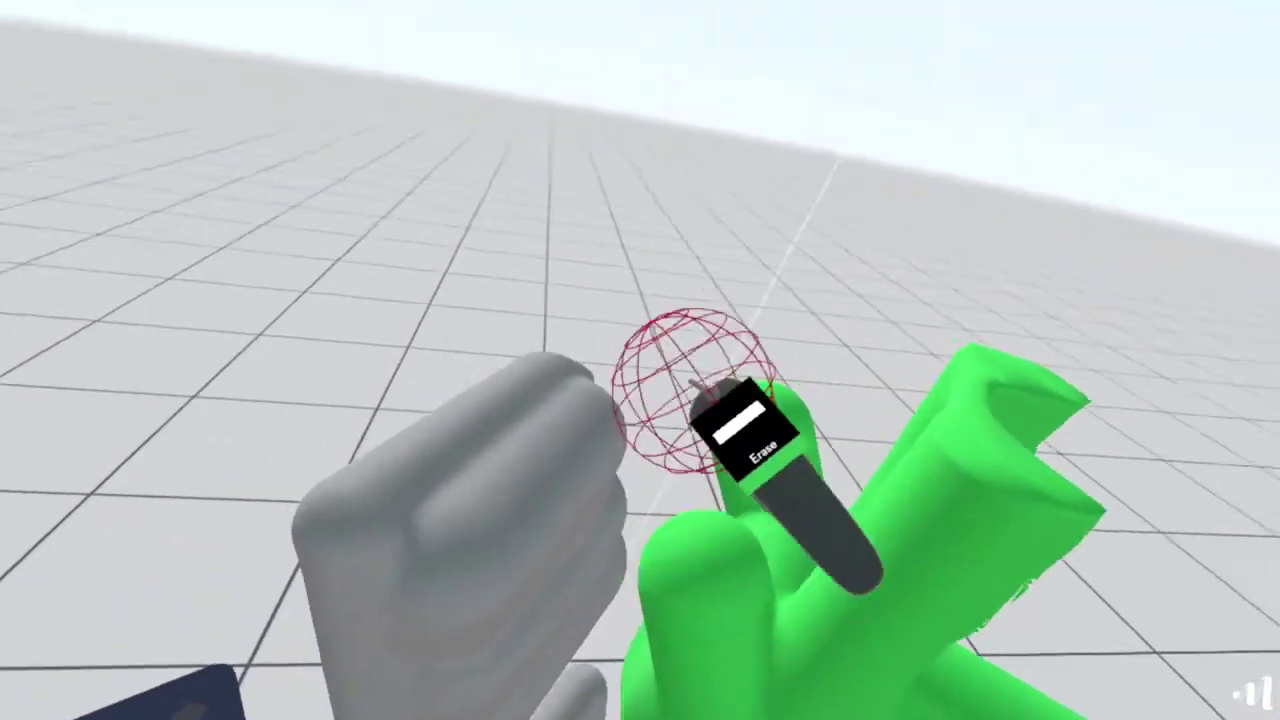
{"action": "mouse_move", "coordinate": [770, 394]}
{"action": "left_mouse_down"}
{"action": "mouse_move", "coordinate": [814, 402]}
{"action": "mouse_move", "coordinate": [718, 620]}
{"action": "mouse_move", "coordinate": [857, 411]}
{"action": "mouse_move", "coordinate": [754, 537]}
{"action": "mouse_move", "coordinate": [766, 491]}
{"action": "left_mouse_up"}
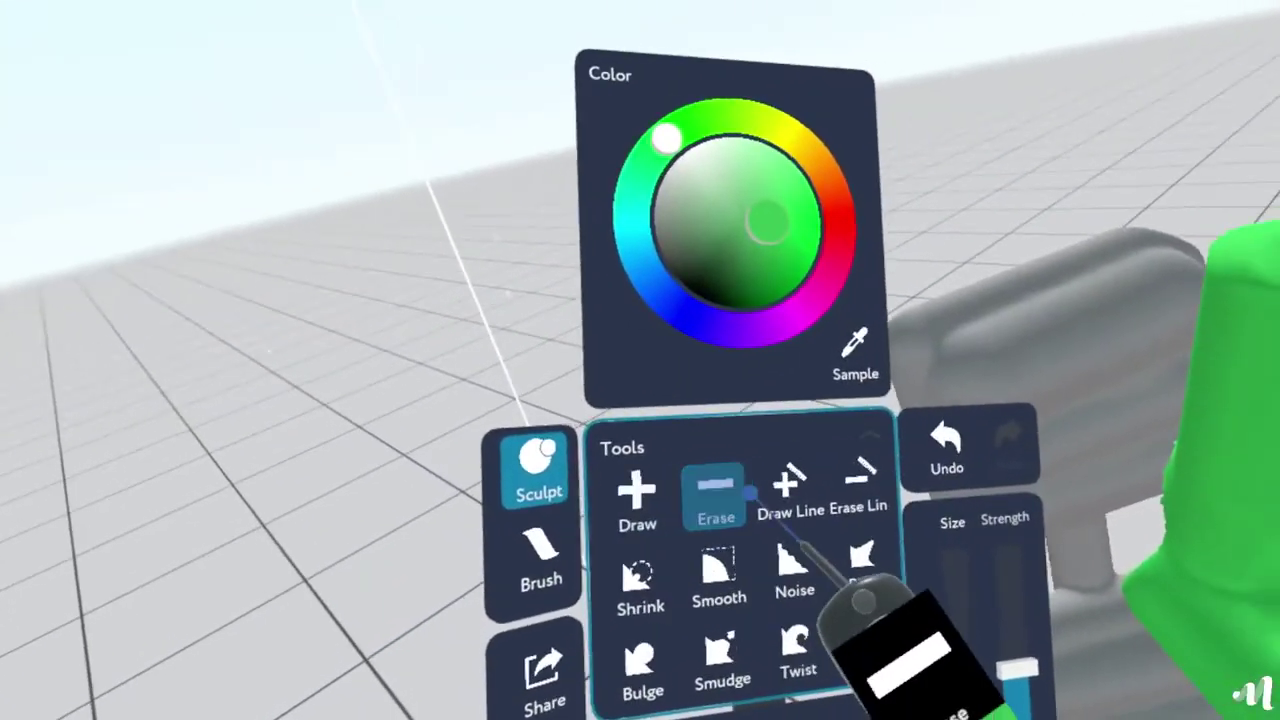
- Reinforce the green uprights with thick straight strokes using Draw Line
{"action": "left_click", "coordinate": [712, 486]}
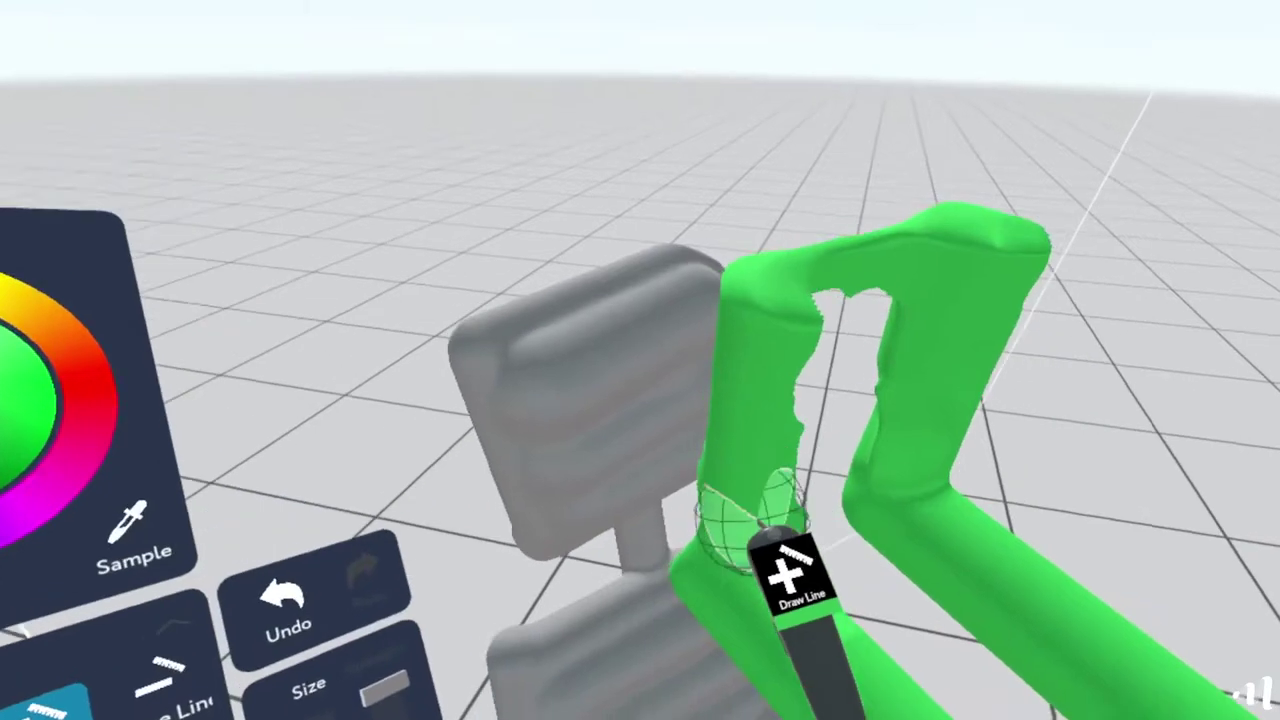
{"action": "mouse_move", "coordinate": [738, 405]}
{"action": "left_mouse_down"}
{"action": "mouse_move", "coordinate": [824, 78]}
{"action": "mouse_move", "coordinate": [850, 50]}
{"action": "left_mouse_up"}
{"action": "left_click_drag", "start_coordinate": [765, 535], "coordinate": [767, 285]}
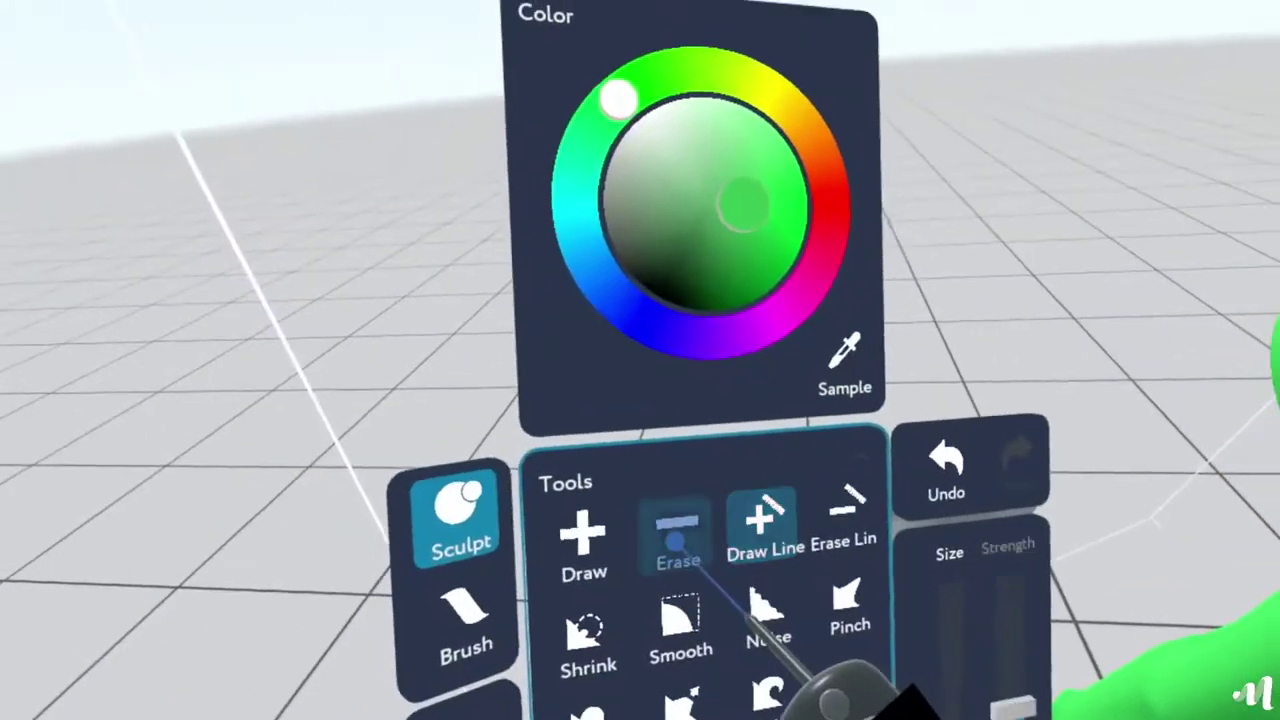
- Carve away excess material at the tips of the green jaws with Erase and refill the form with Draw
{"action": "left_click", "coordinate": [676, 540]}
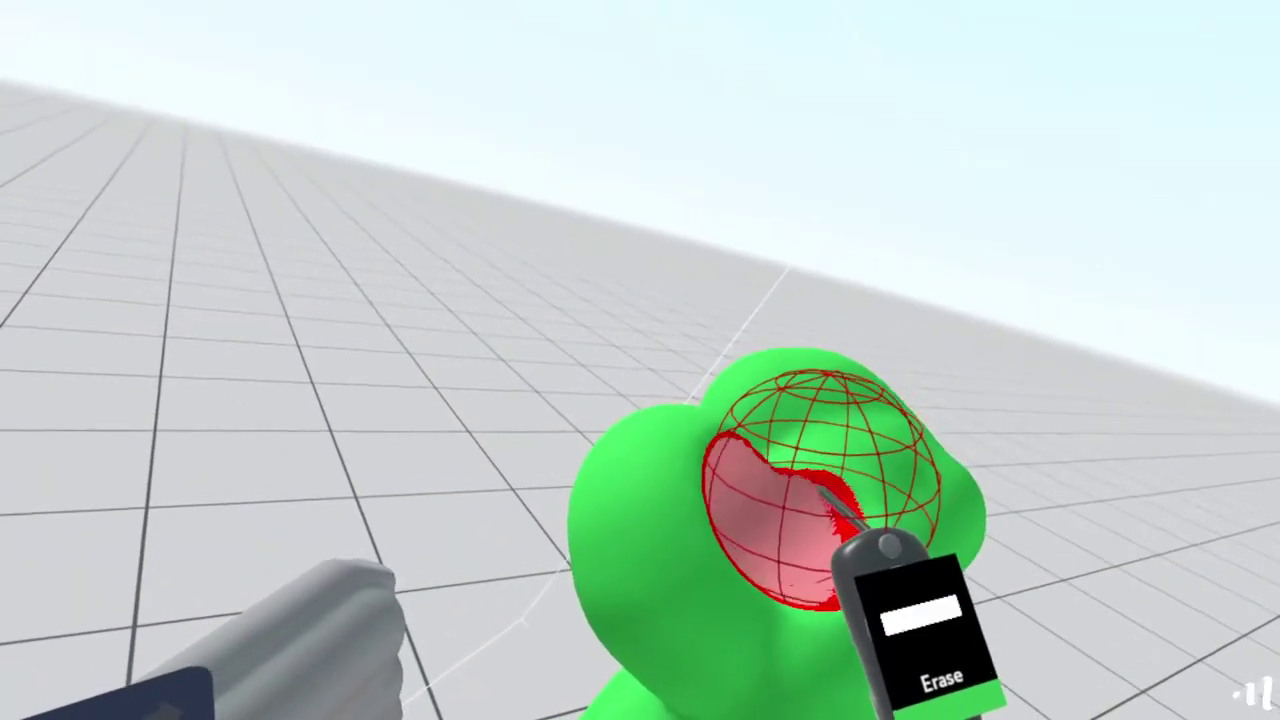
{"action": "left_click_drag", "start_coordinate": [822, 488], "coordinate": [864, 452]}
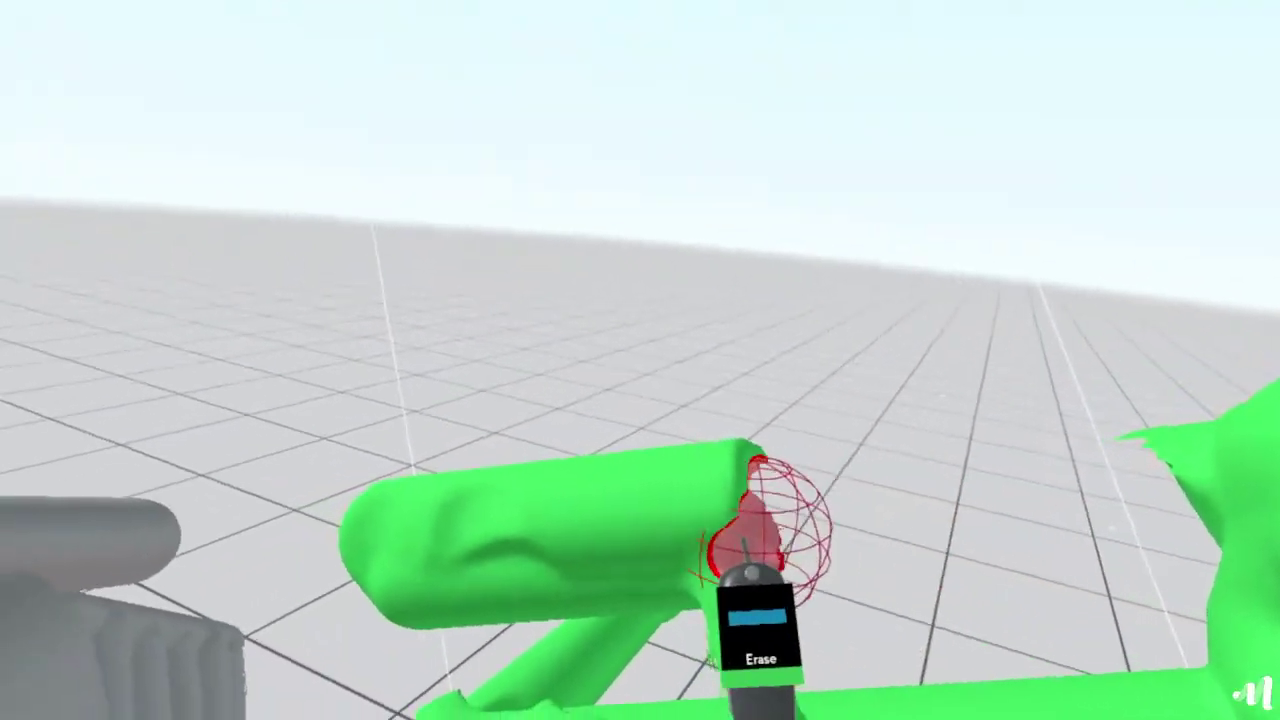
{"action": "left_click_drag", "start_coordinate": [745, 542], "coordinate": [715, 598]}
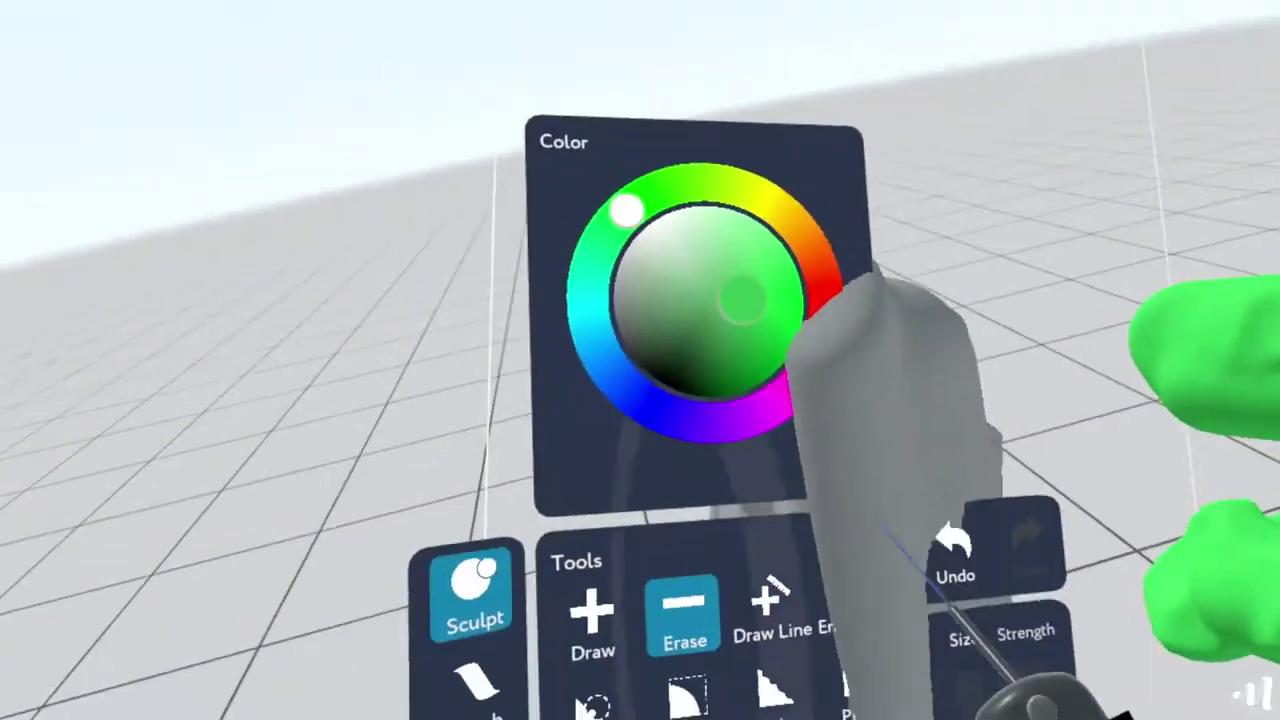
{"action": "left_click", "coordinate": [440, 606]}
{"action": "left_click", "coordinate": [800, 488]}
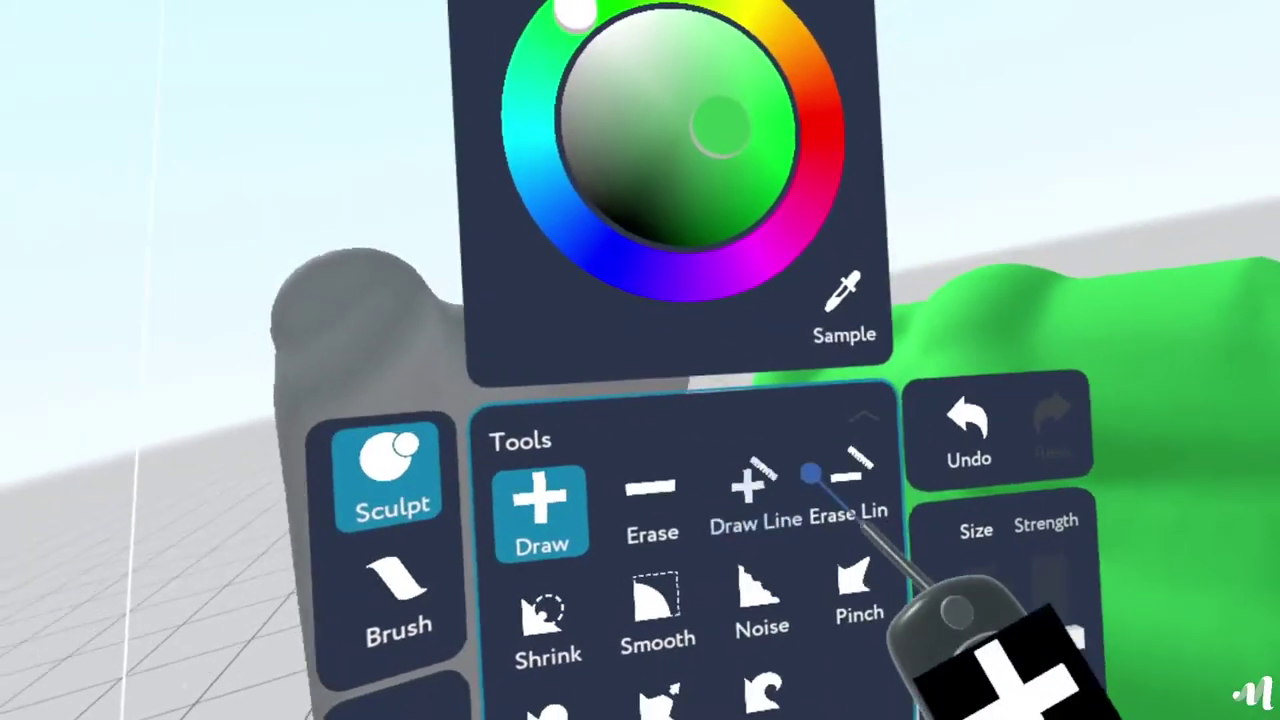
- Trim the top surface of the green lower jaw with Erase and soften its end with Smooth
{"action": "left_click", "coordinate": [452, 582]}
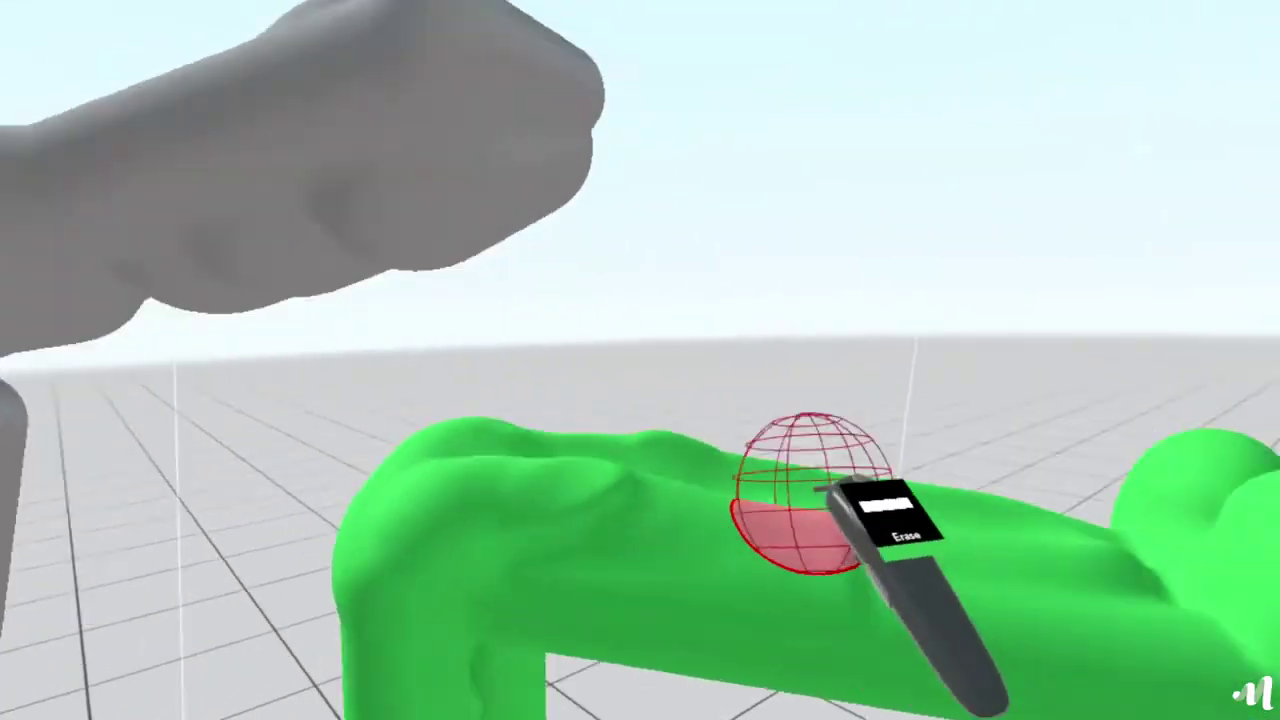
{"action": "left_click", "coordinate": [815, 540]}
{"action": "left_click", "coordinate": [737, 555]}
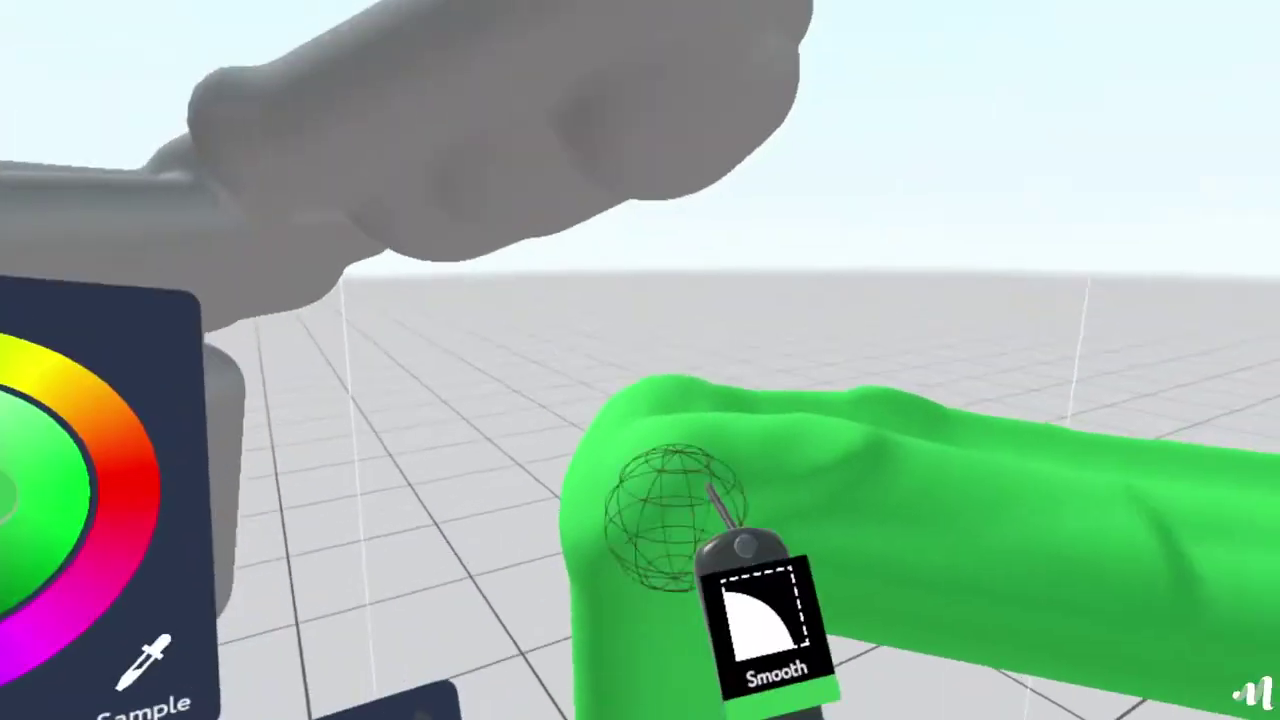
{"action": "mouse_move", "coordinate": [690, 495]}
{"action": "left_mouse_down"}
{"action": "mouse_move", "coordinate": [711, 446]}
{"action": "mouse_move", "coordinate": [740, 465]}
{"action": "mouse_move", "coordinate": [685, 455]}
{"action": "mouse_move", "coordinate": [857, 480]}
{"action": "mouse_move", "coordinate": [787, 565]}
{"action": "left_mouse_up"}
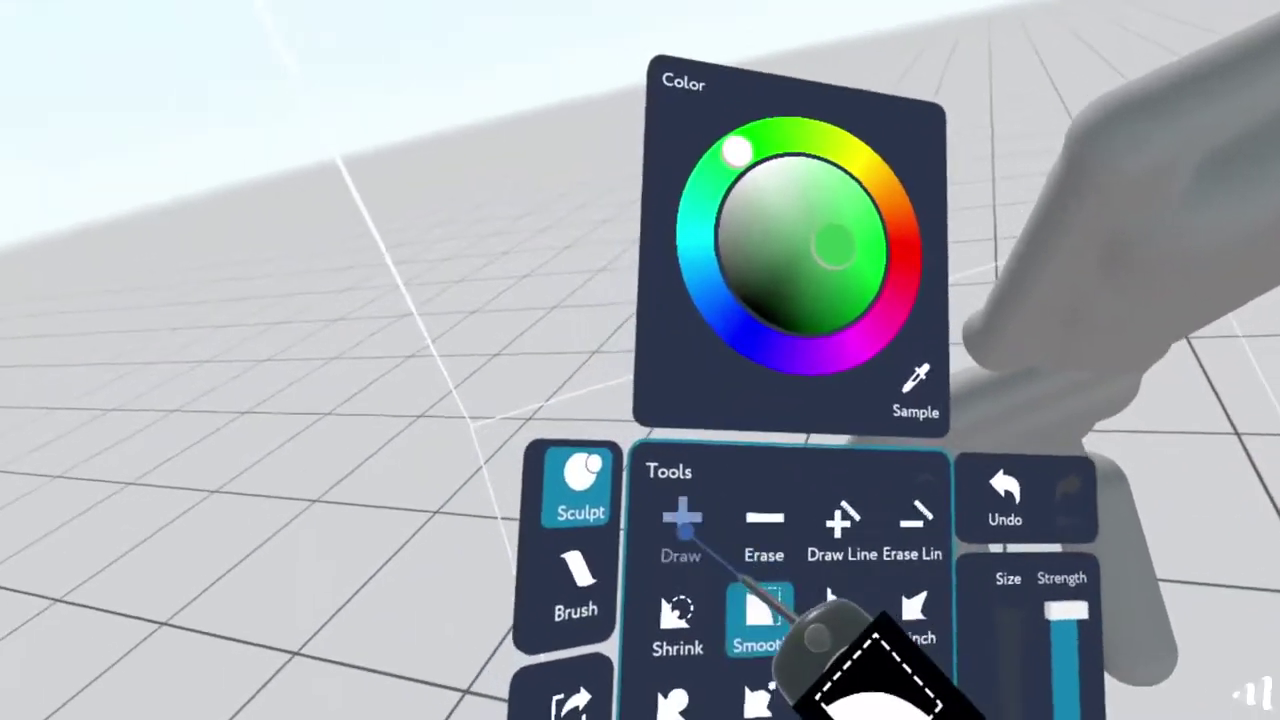
- Build the creature's green torso, arms and hands over the chair and its armrests with Draw
{"action": "left_click", "coordinate": [681, 520]}
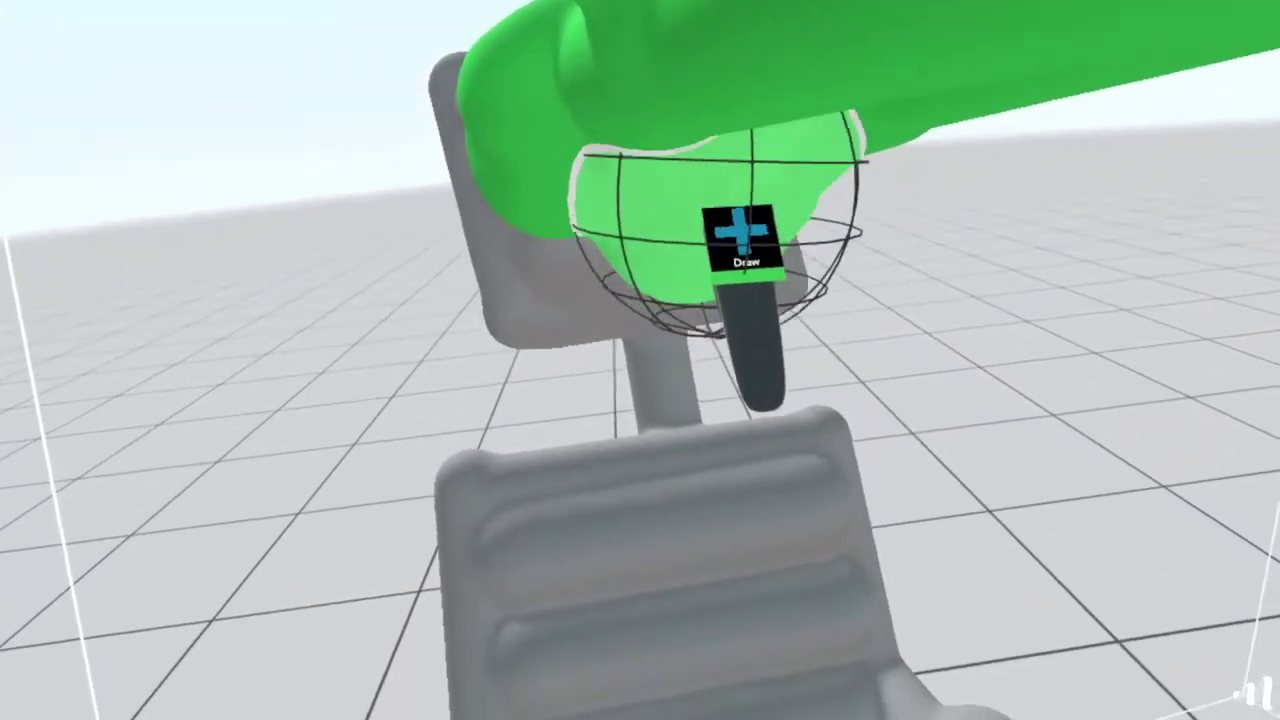
{"action": "mouse_move", "coordinate": [742, 234]}
{"action": "left_mouse_down"}
{"action": "mouse_move", "coordinate": [729, 424]}
{"action": "mouse_move", "coordinate": [708, 464]}
{"action": "mouse_move", "coordinate": [760, 649]}
{"action": "mouse_move", "coordinate": [768, 622]}
{"action": "left_mouse_up"}
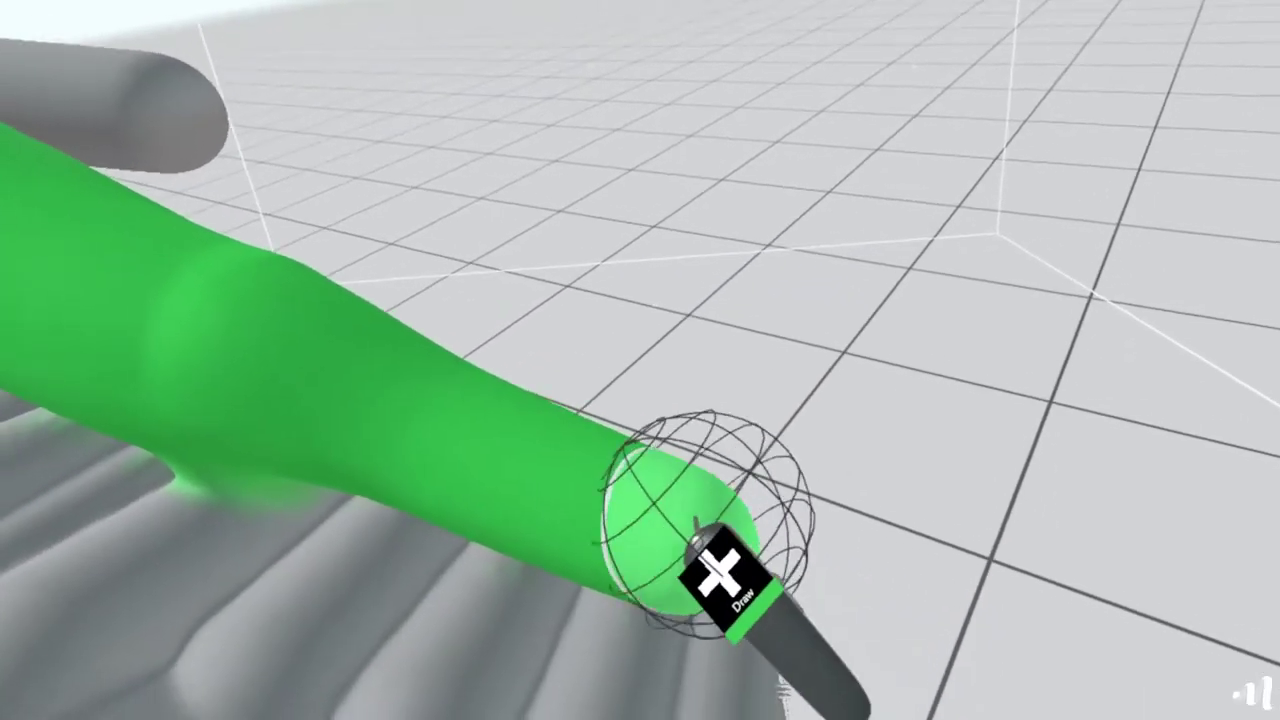
{"action": "left_click_drag", "start_coordinate": [712, 538], "coordinate": [684, 545]}
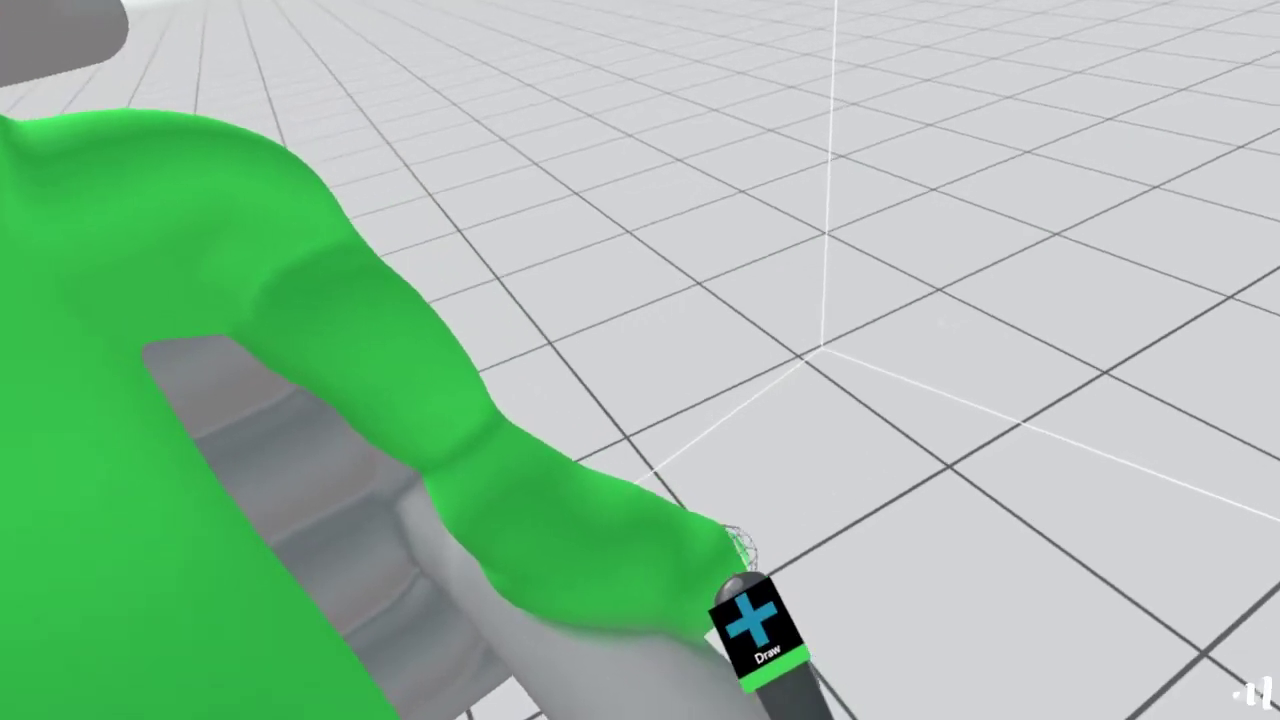
{"action": "left_click_drag", "start_coordinate": [716, 573], "coordinate": [848, 630]}
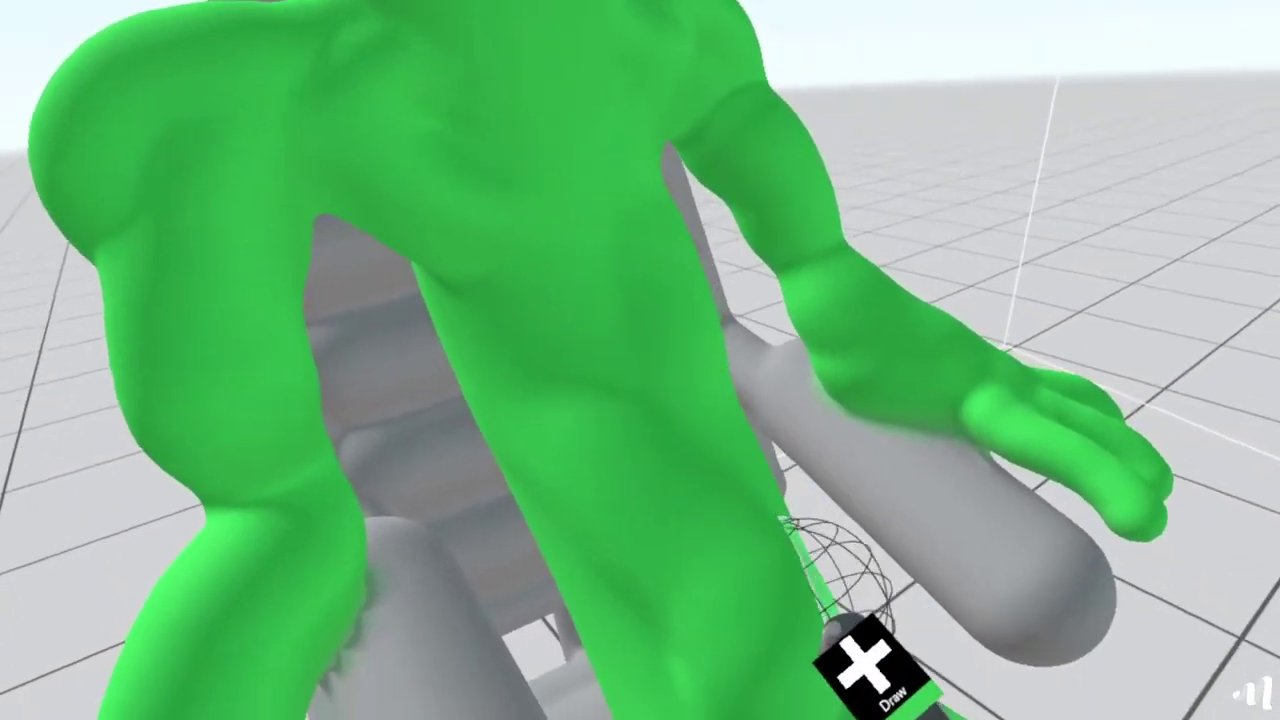
{"action": "left_click_drag", "start_coordinate": [838, 575], "coordinate": [822, 528]}
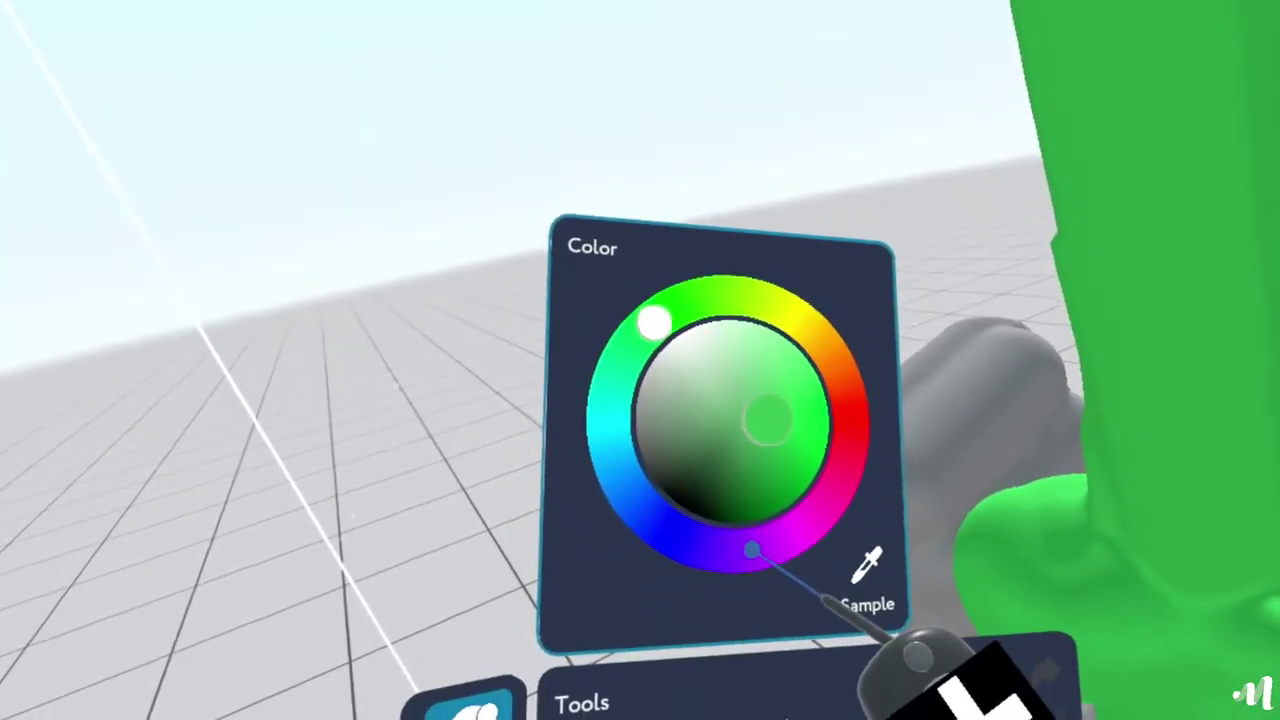
- Choose a pale pinkish white and draw gums along the inner edges of the upper and lower jaws
{"action": "left_click", "coordinate": [752, 549]}
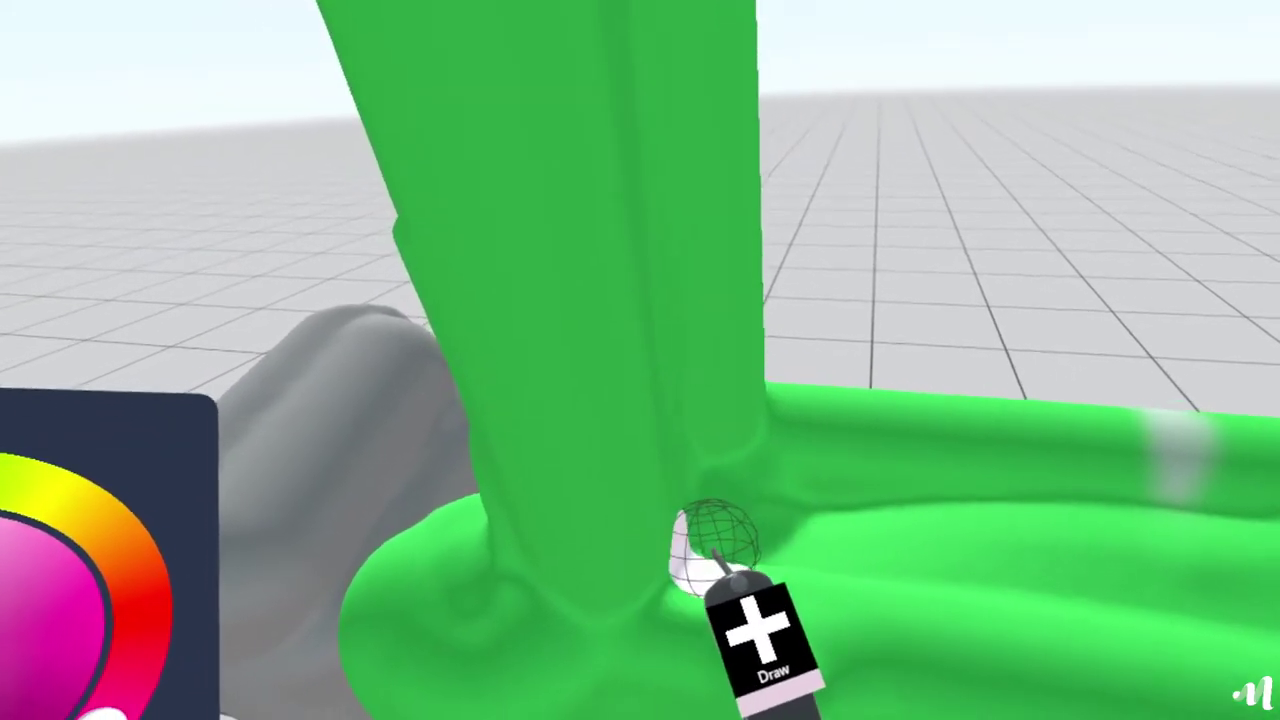
{"action": "mouse_move", "coordinate": [715, 548]}
{"action": "left_mouse_down"}
{"action": "mouse_move", "coordinate": [688, 548]}
{"action": "mouse_move", "coordinate": [834, 556]}
{"action": "left_mouse_up"}
{"action": "mouse_move", "coordinate": [922, 540]}
{"action": "left_mouse_down"}
{"action": "mouse_move", "coordinate": [674, 529]}
{"action": "mouse_move", "coordinate": [777, 514]}
{"action": "mouse_move", "coordinate": [900, 635]}
{"action": "left_mouse_up"}
{"action": "mouse_move", "coordinate": [757, 578]}
{"action": "left_mouse_down"}
{"action": "mouse_move", "coordinate": [709, 274]}
{"action": "mouse_move", "coordinate": [745, 443]}
{"action": "mouse_move", "coordinate": [742, 640]}
{"action": "left_mouse_up"}
{"action": "left_click", "coordinate": [794, 523]}
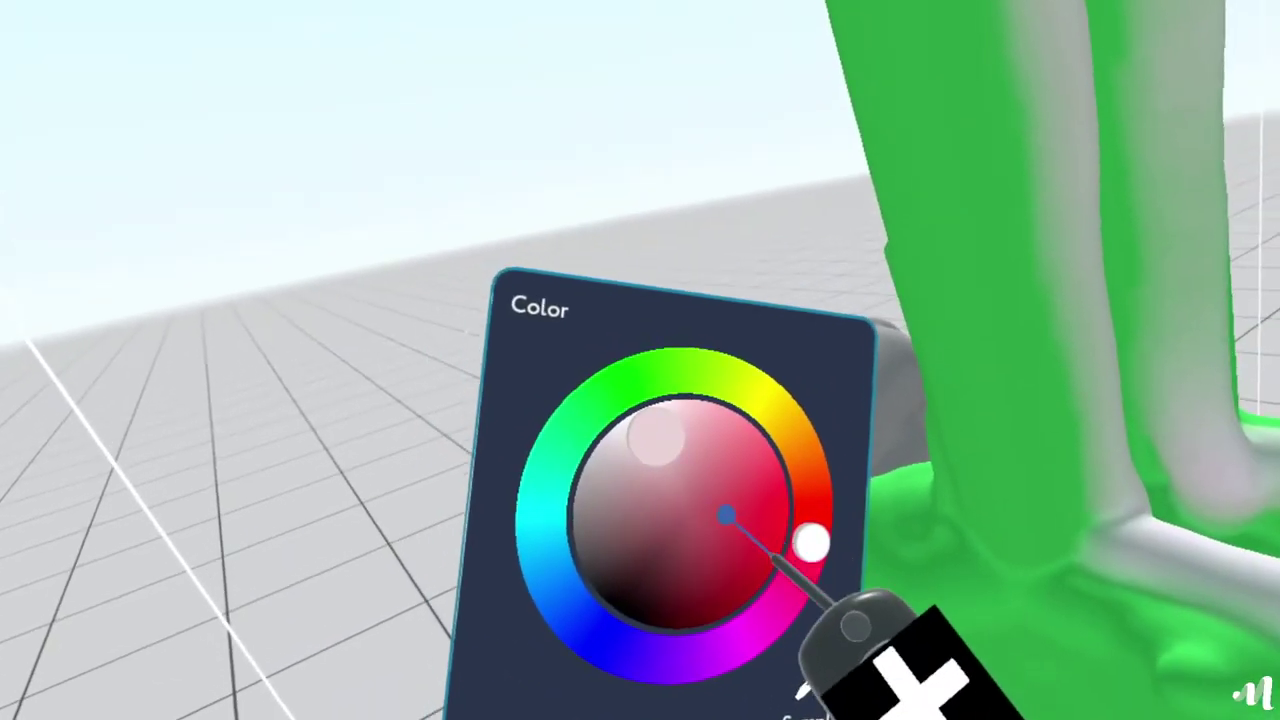
- Choose red shades and fill the inside of the mouth and the tongue between the pale gums with Draw
{"action": "left_click", "coordinate": [693, 547]}
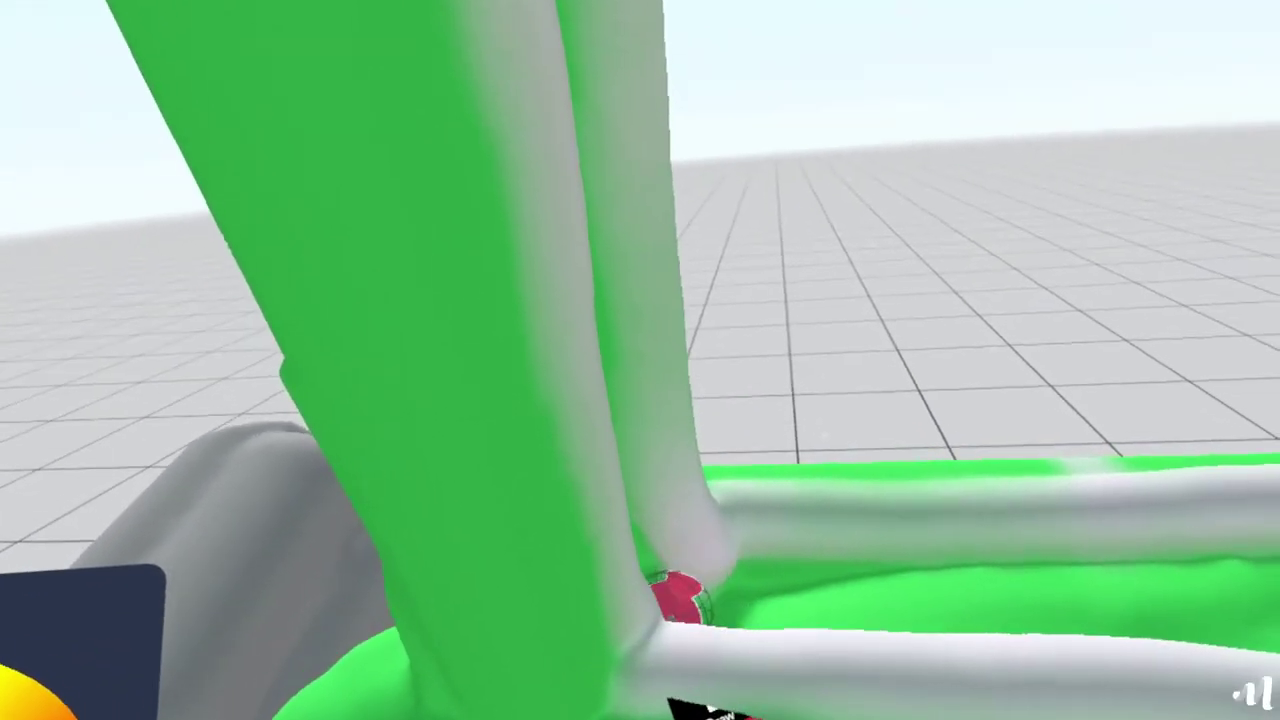
{"action": "mouse_move", "coordinate": [680, 598]}
{"action": "left_mouse_down"}
{"action": "mouse_move", "coordinate": [697, 573]}
{"action": "mouse_move", "coordinate": [851, 563]}
{"action": "mouse_move", "coordinate": [808, 558]}
{"action": "left_mouse_up"}
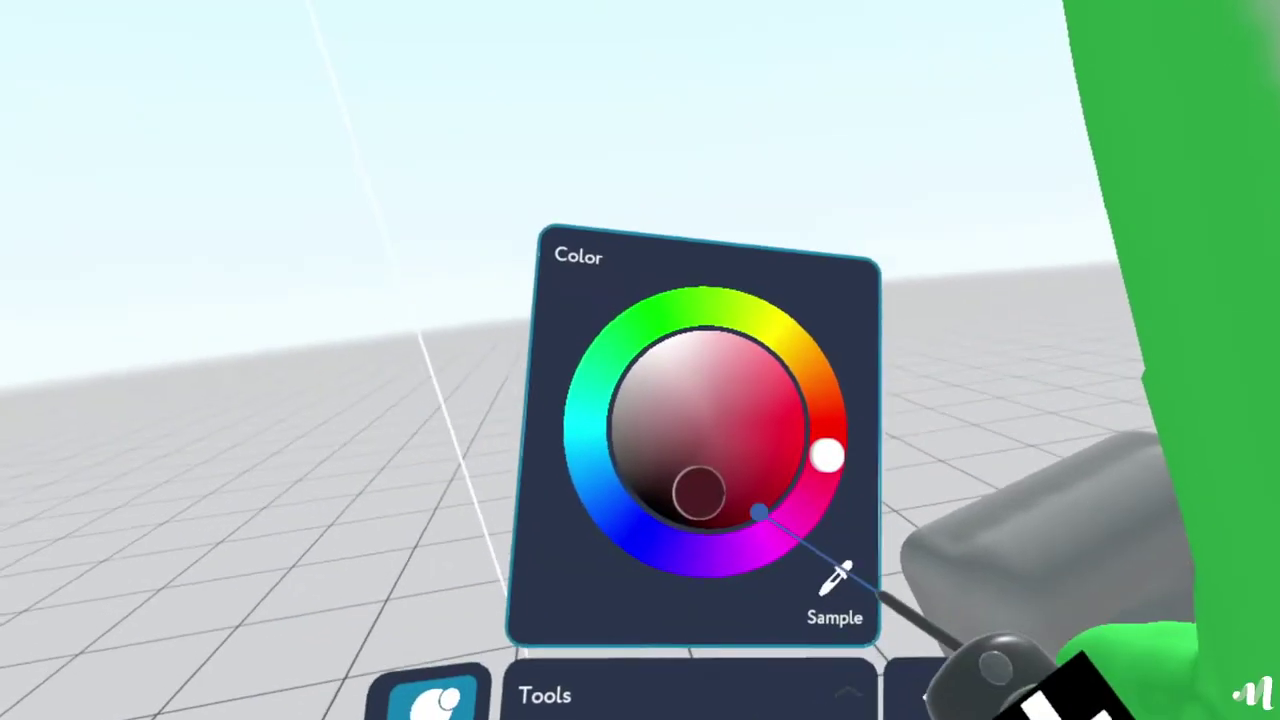
{"action": "left_click", "coordinate": [737, 488]}
{"action": "left_click_drag", "start_coordinate": [749, 377], "coordinate": [771, 614]}
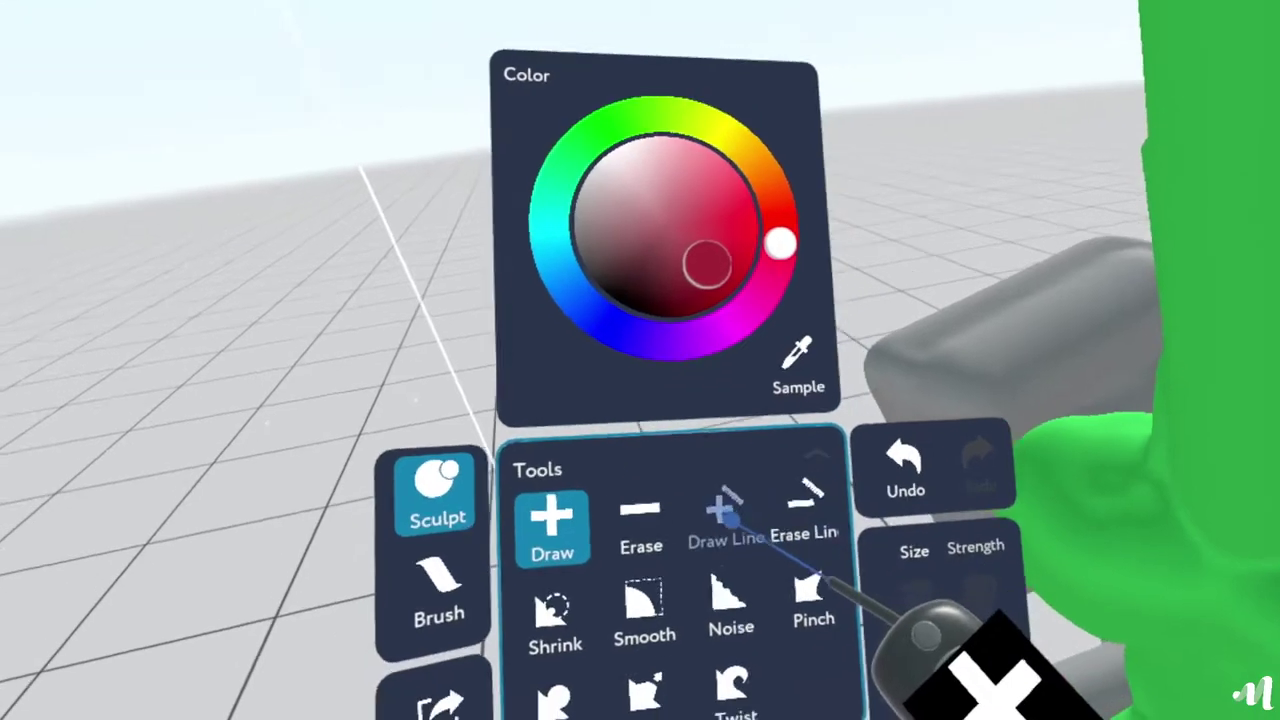
- Soften the red mouth interior with Smooth and trim its excess with Erase
{"action": "left_click", "coordinate": [706, 580]}
{"action": "left_click_drag", "start_coordinate": [812, 582], "coordinate": [762, 435]}
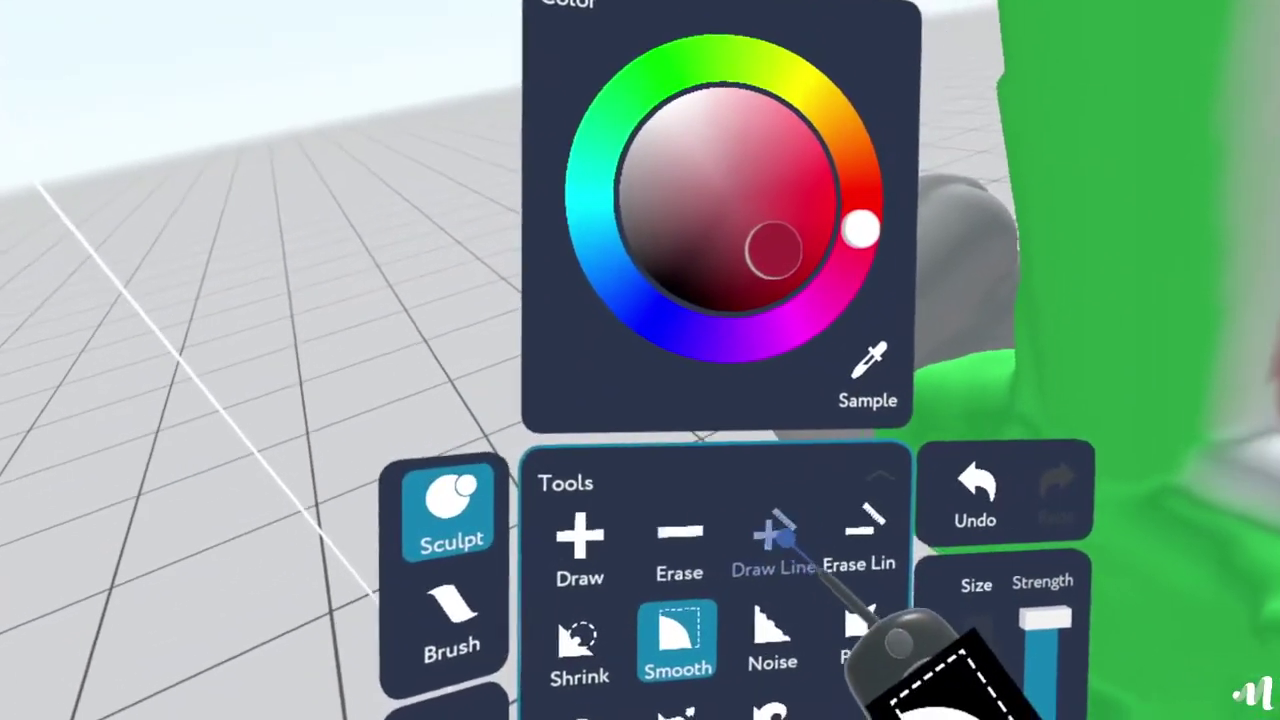
{"action": "left_click", "coordinate": [515, 560]}
{"action": "mouse_move", "coordinate": [782, 515]}
{"action": "left_mouse_down"}
{"action": "mouse_move", "coordinate": [746, 558]}
{"action": "mouse_move", "coordinate": [765, 500]}
{"action": "mouse_move", "coordinate": [736, 552]}
{"action": "mouse_move", "coordinate": [755, 500]}
{"action": "left_mouse_up"}
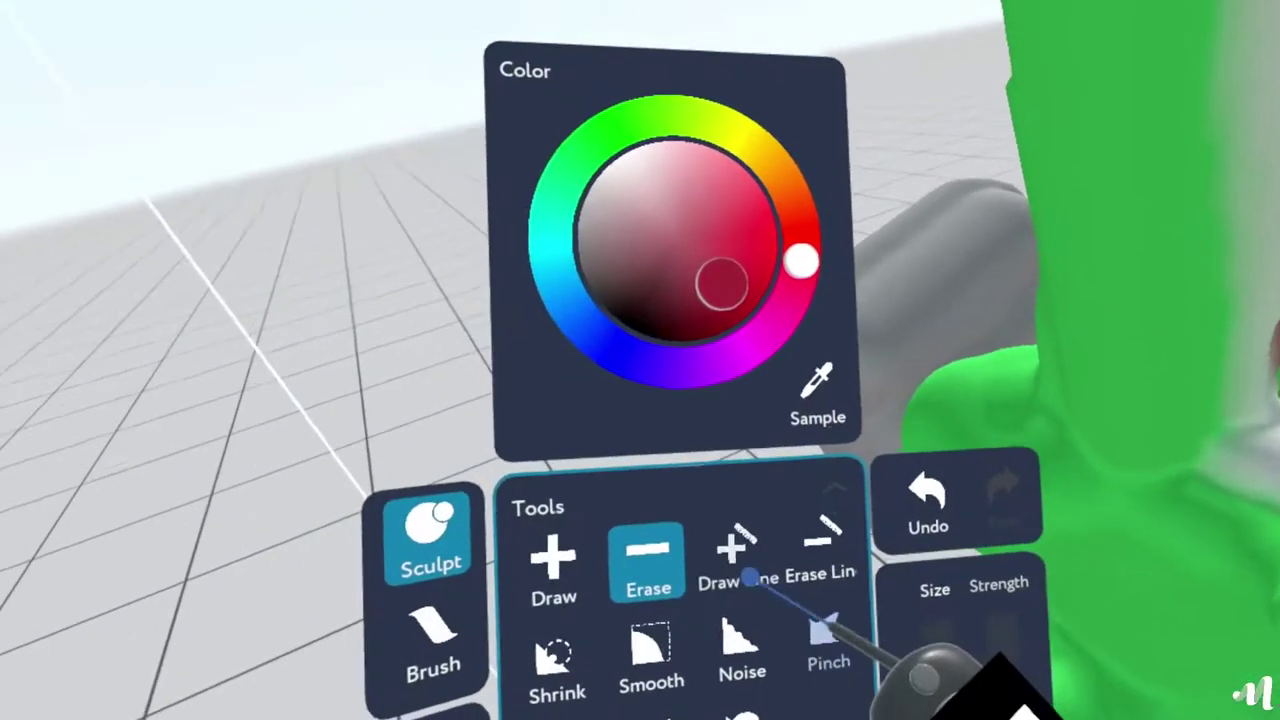
- Add a near-black throat at the back of the mouth with Draw and blend it with Smooth
{"action": "left_click", "coordinate": [553, 565]}
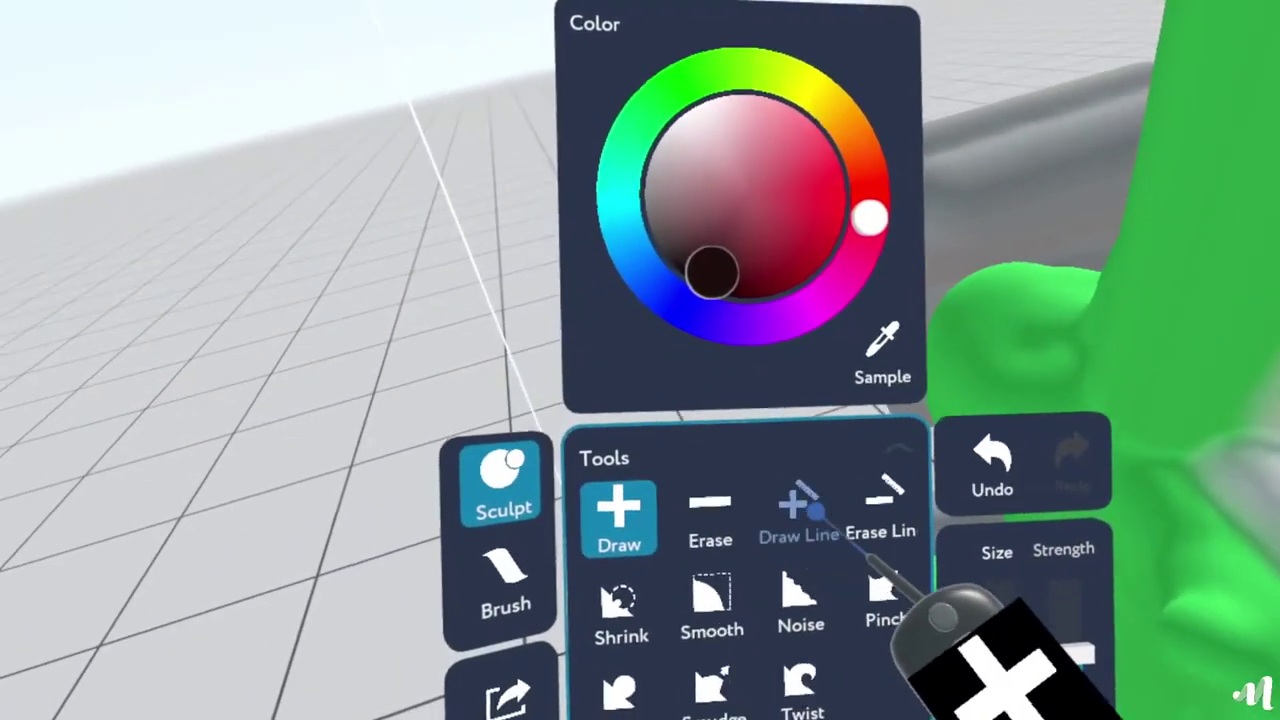
{"action": "left_click", "coordinate": [714, 665]}
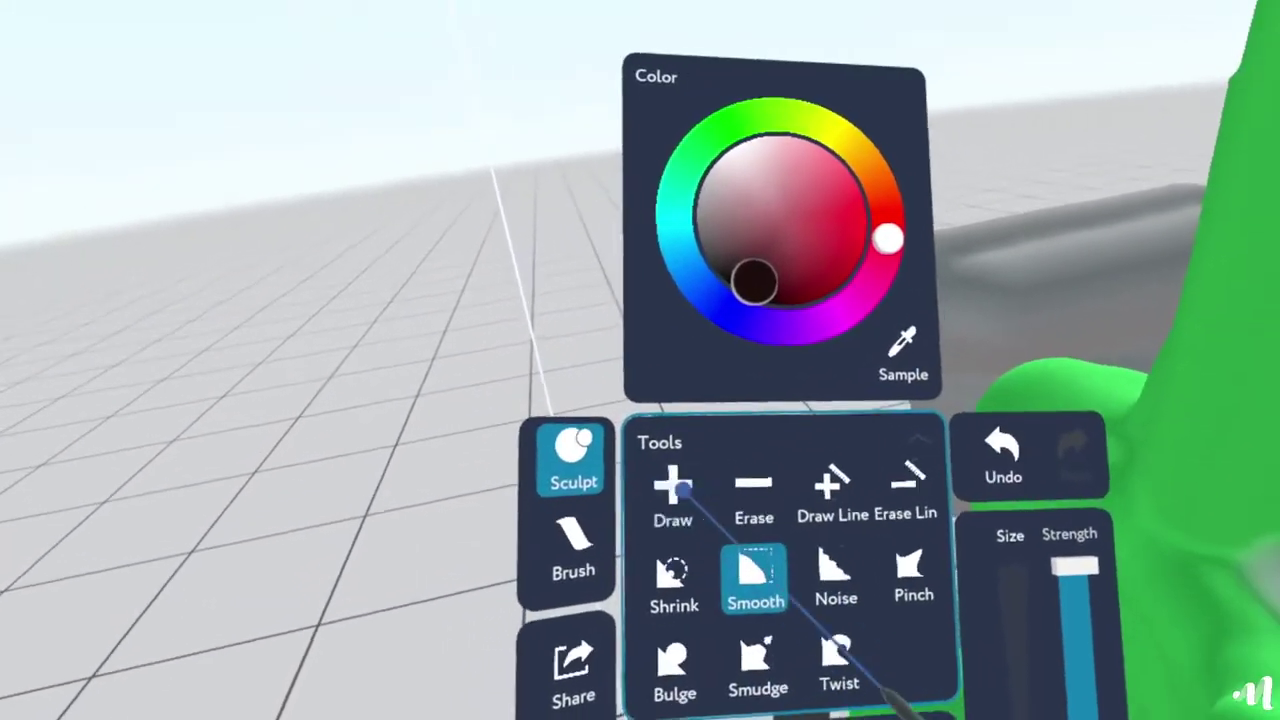
{"action": "left_click", "coordinate": [673, 488]}
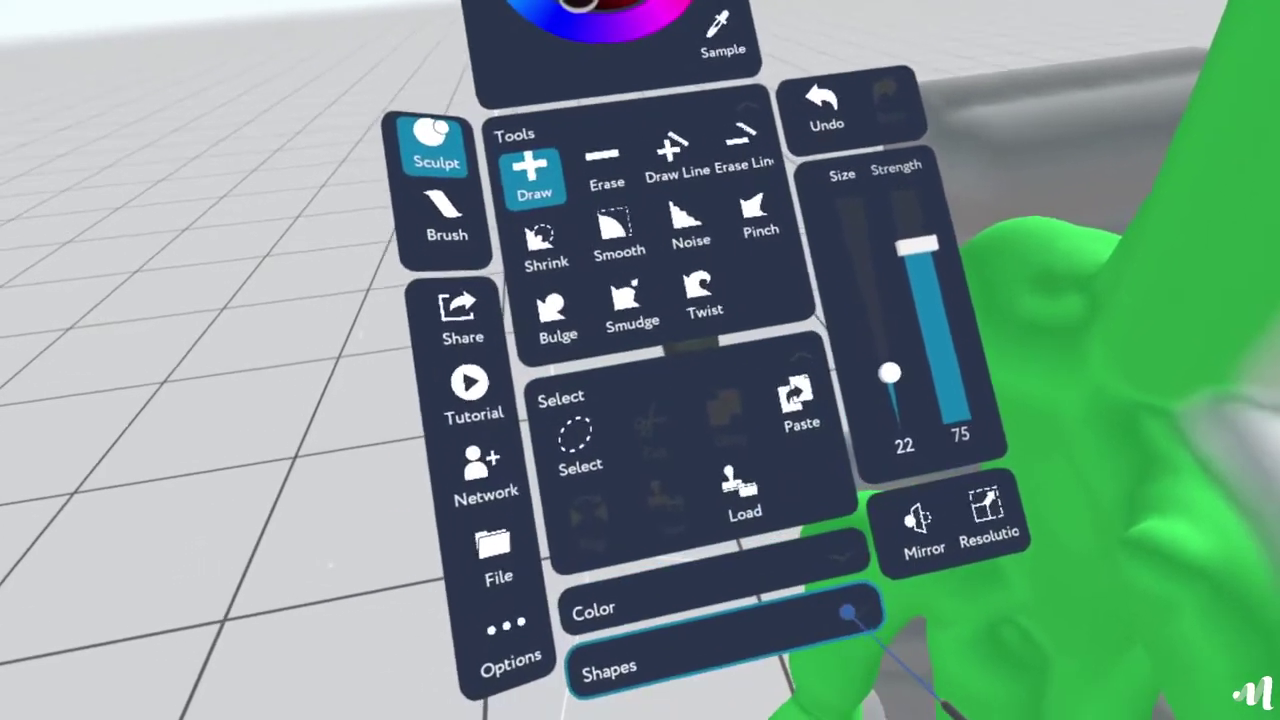
- Choose a pointed brush shape and a near-white colour, and place a row of teeth along the lower gum
{"action": "left_click", "coordinate": [847, 612]}
{"action": "left_click", "coordinate": [798, 545]}
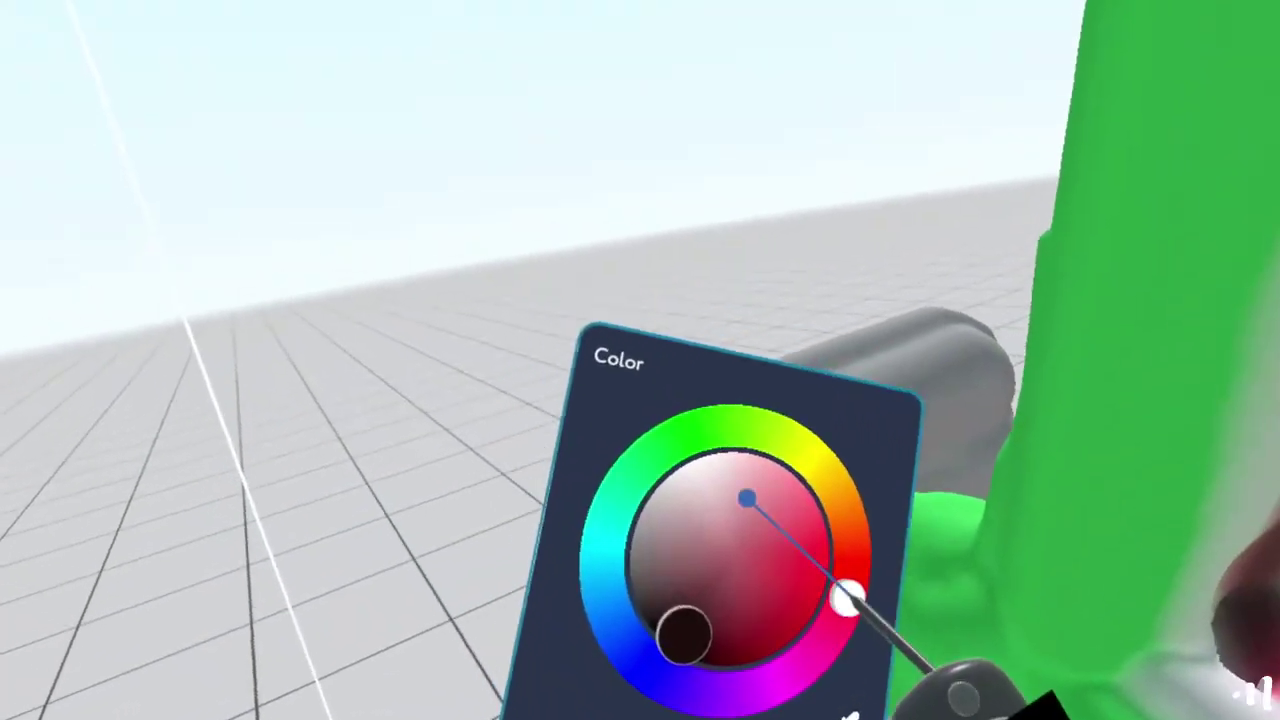
{"action": "left_click", "coordinate": [713, 407]}
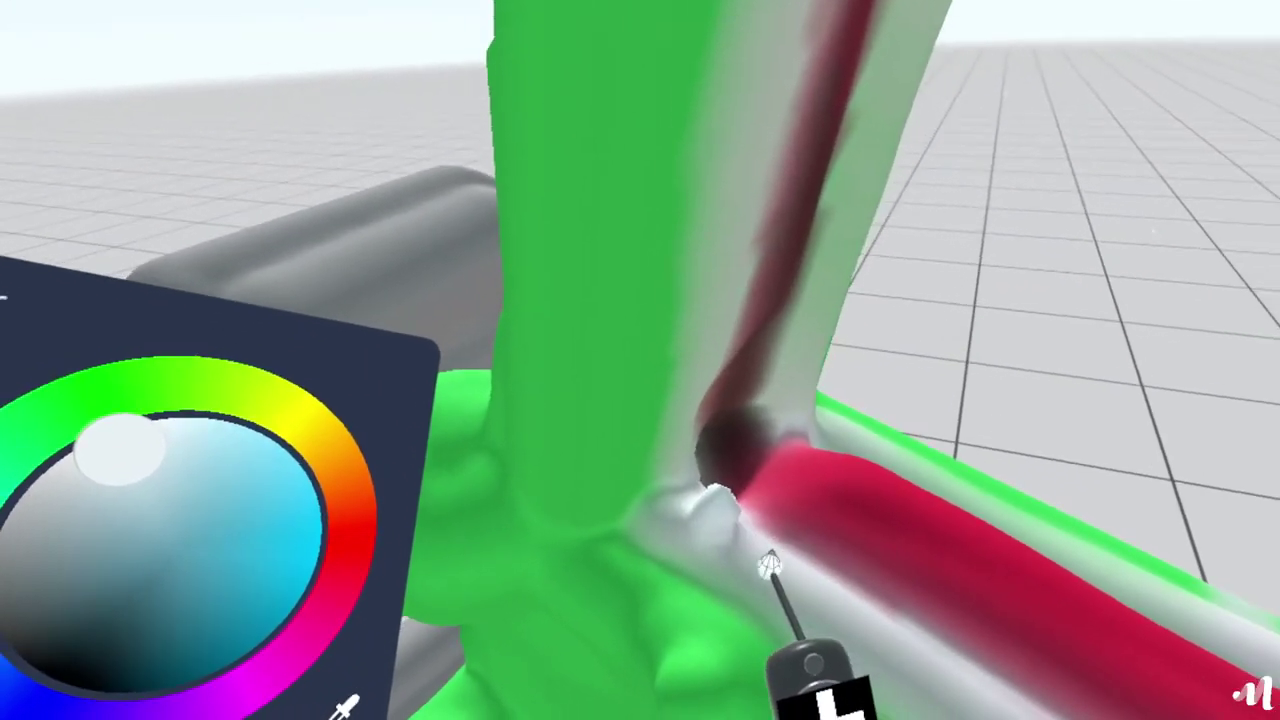
{"action": "left_click", "coordinate": [768, 562]}
{"action": "left_click_drag", "start_coordinate": [790, 588], "coordinate": [803, 608]}
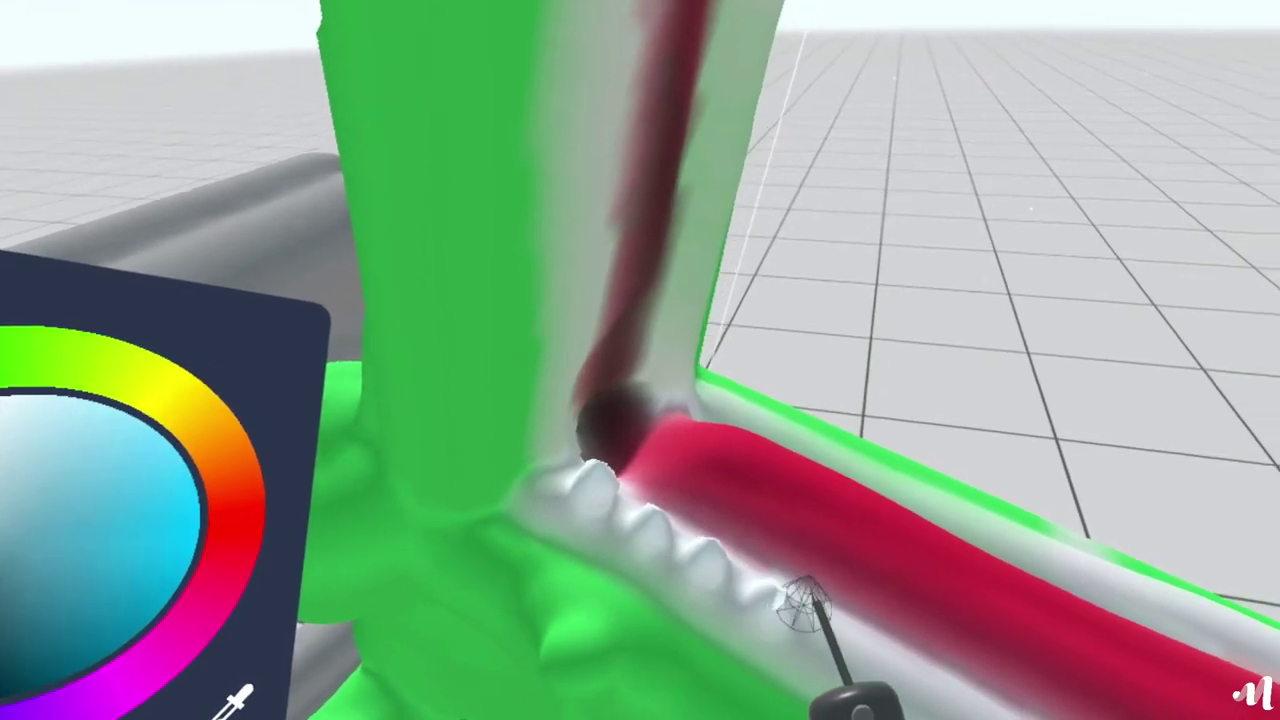
{"action": "left_click", "coordinate": [823, 604]}
{"action": "left_click", "coordinate": [797, 605]}
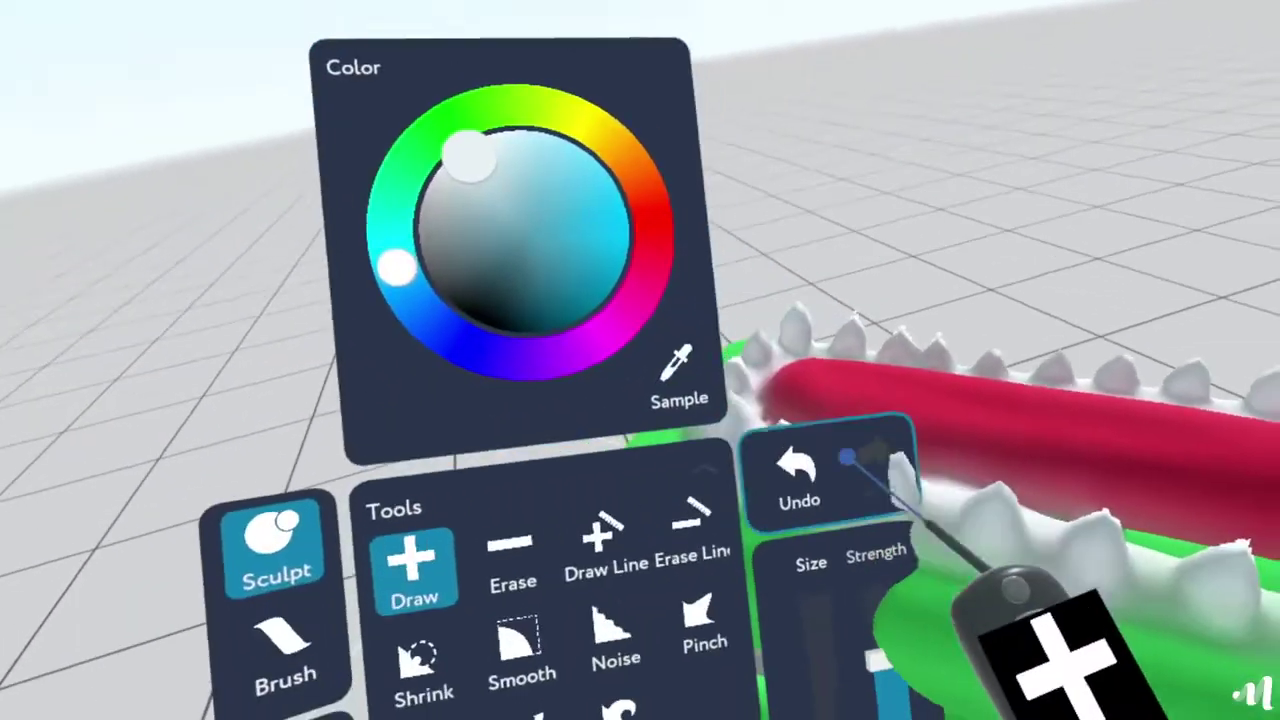
- Sample colours from the model and continue detailing the creature with Draw
{"action": "left_click", "coordinate": [679, 378]}
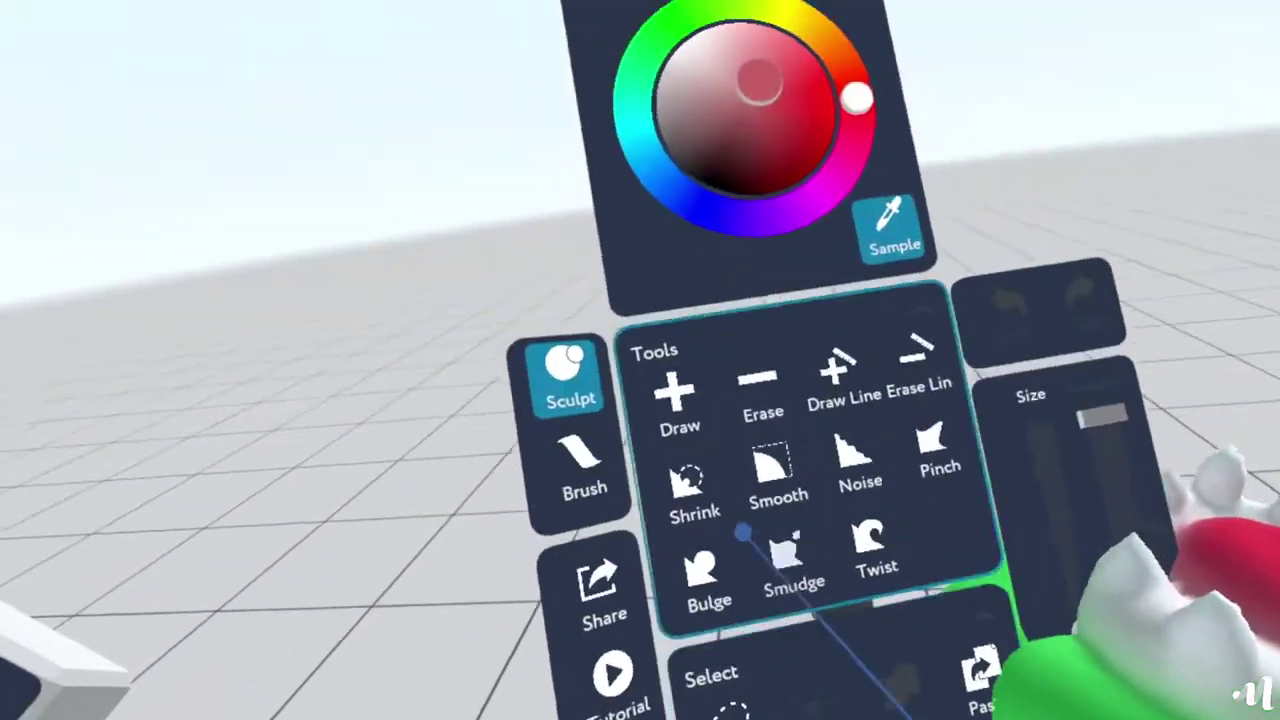
{"action": "left_click", "coordinate": [677, 400]}
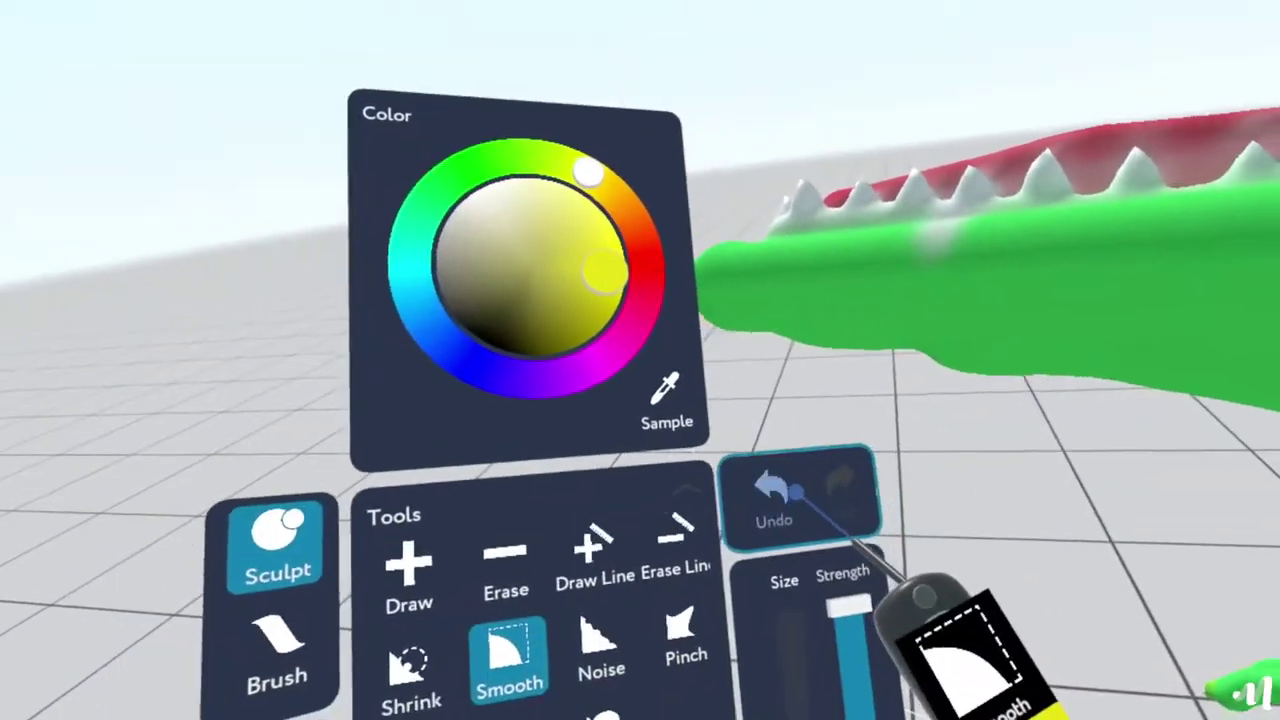
{"action": "left_click", "coordinate": [665, 397]}
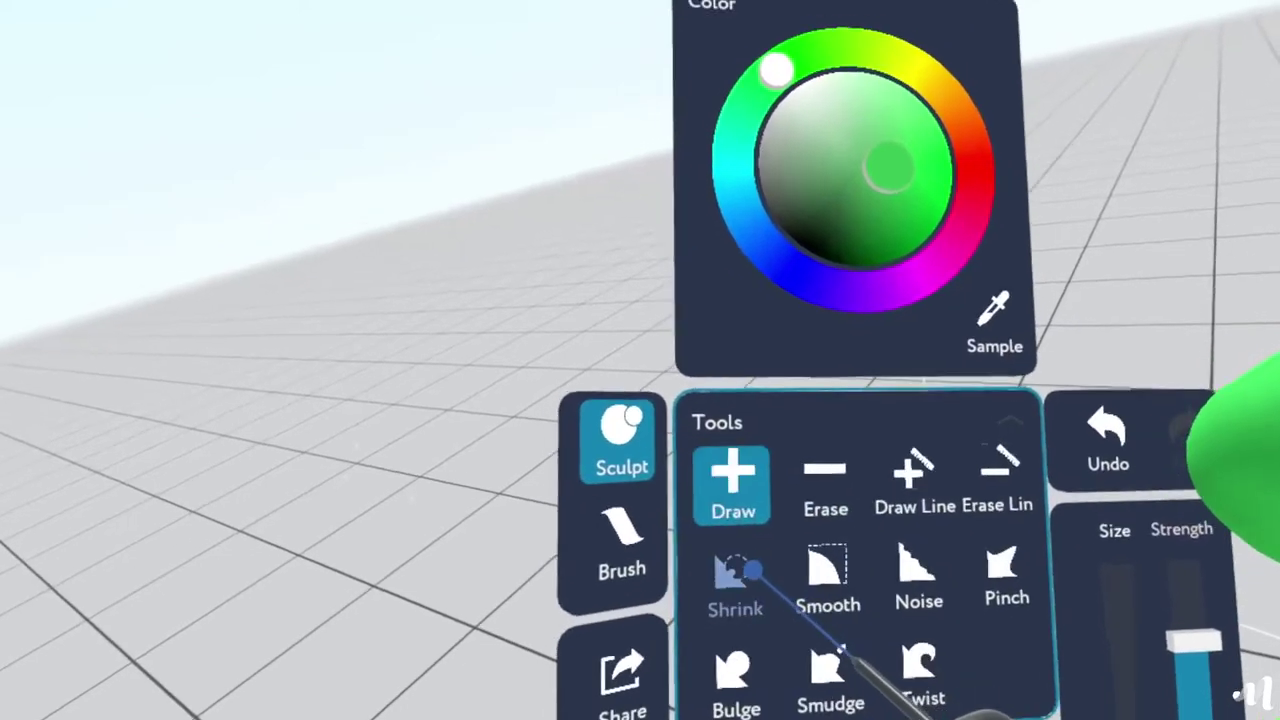
{"action": "left_click", "coordinate": [391, 615]}
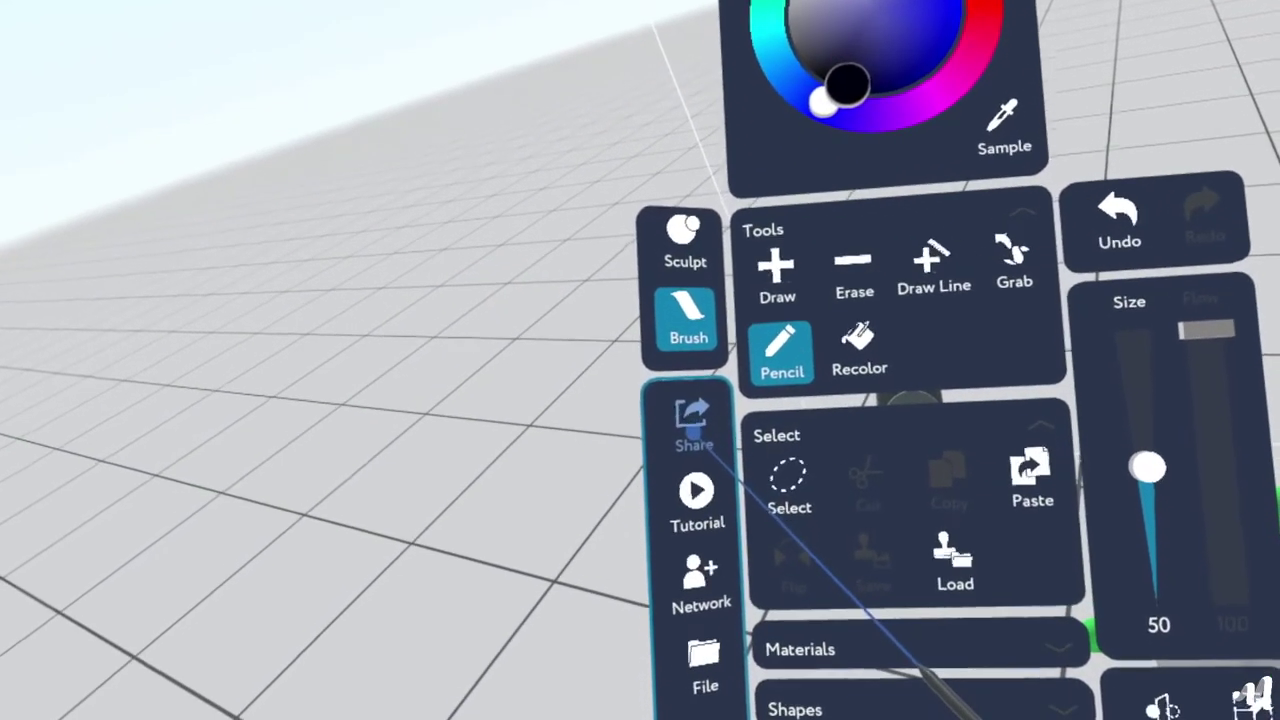
- Start recording an MP4 video of the creature from the sharing options
{"action": "left_click", "coordinate": [667, 432]}
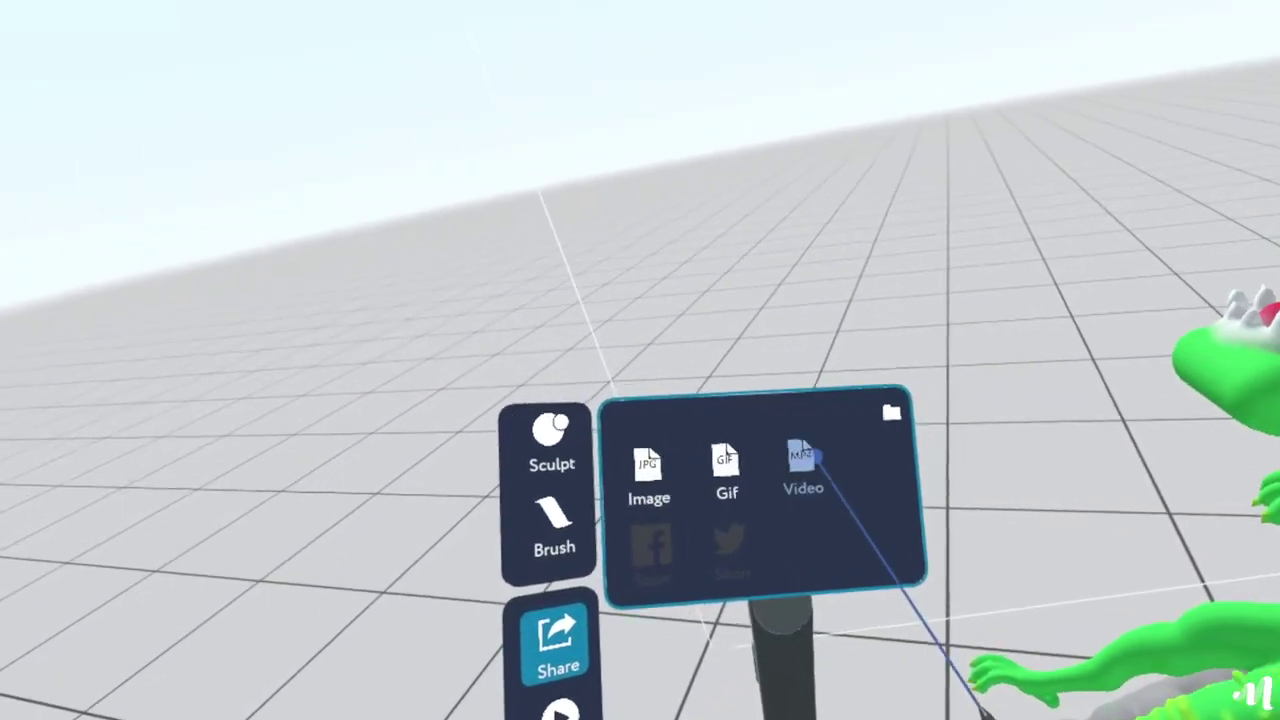
{"action": "left_click", "coordinate": [800, 465]}
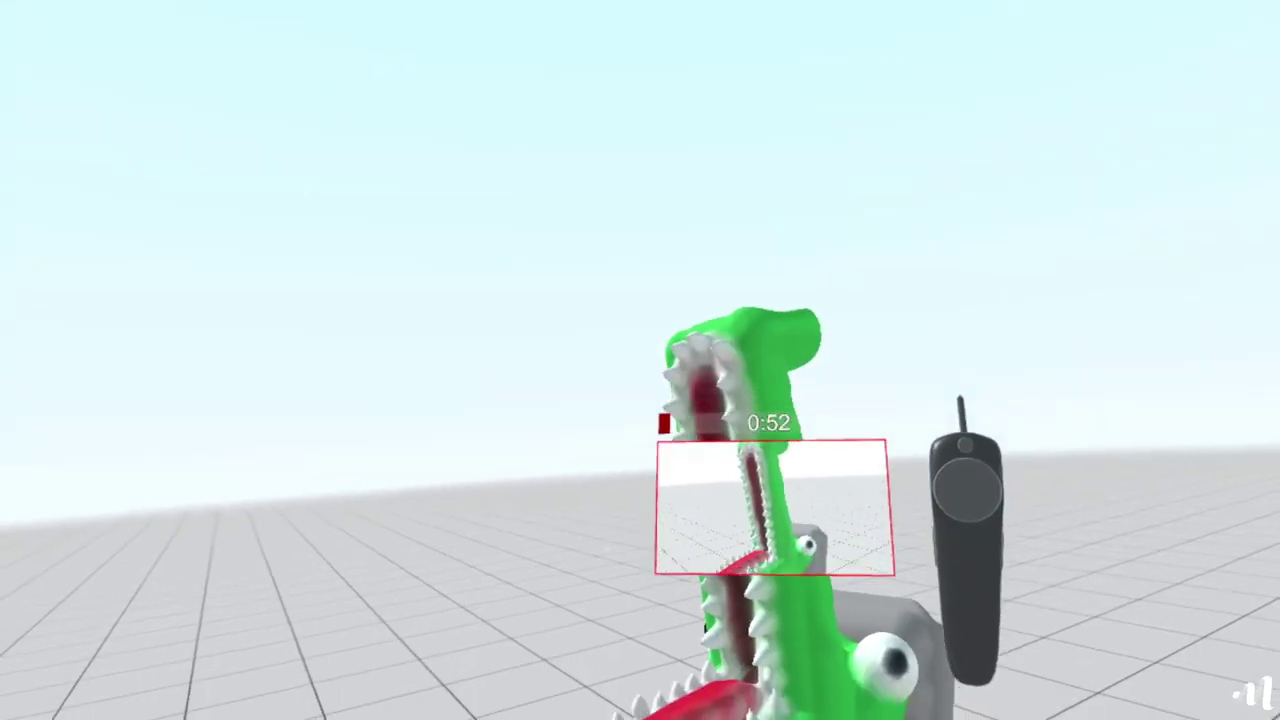